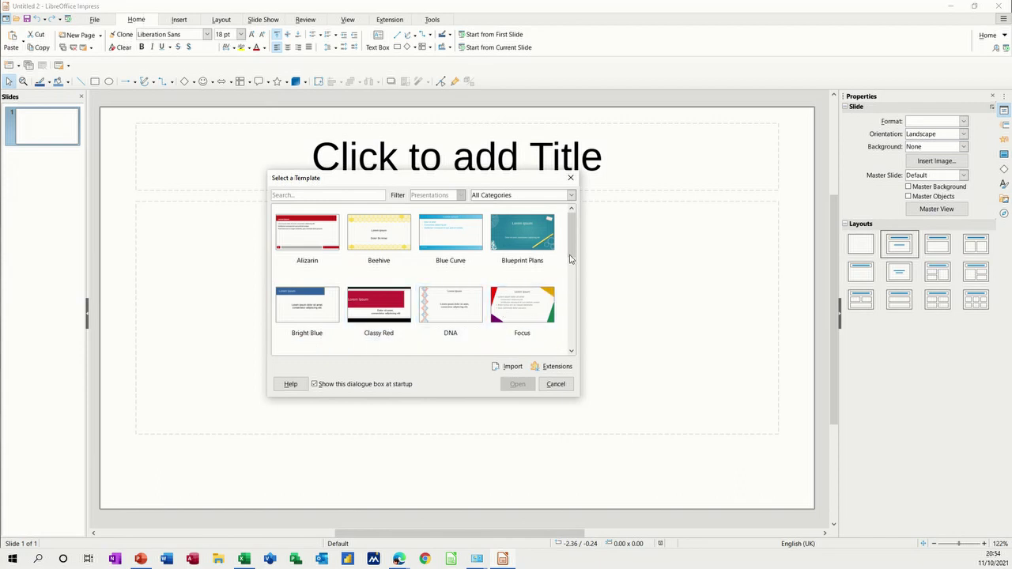
# Dismiss the template picker and title the blank first slide 'Waterloo'
pyautogui.moveTo(571, 258); pyautogui.dragTo(569, 225)
pyautogui.click(548, 385)
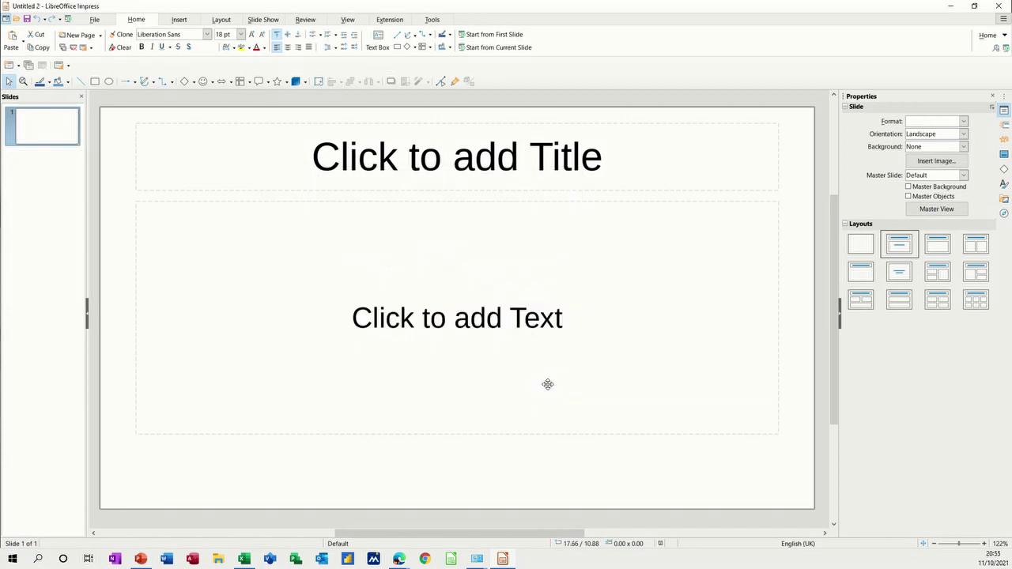
pyautogui.click(326, 162)
pyautogui.write('W')
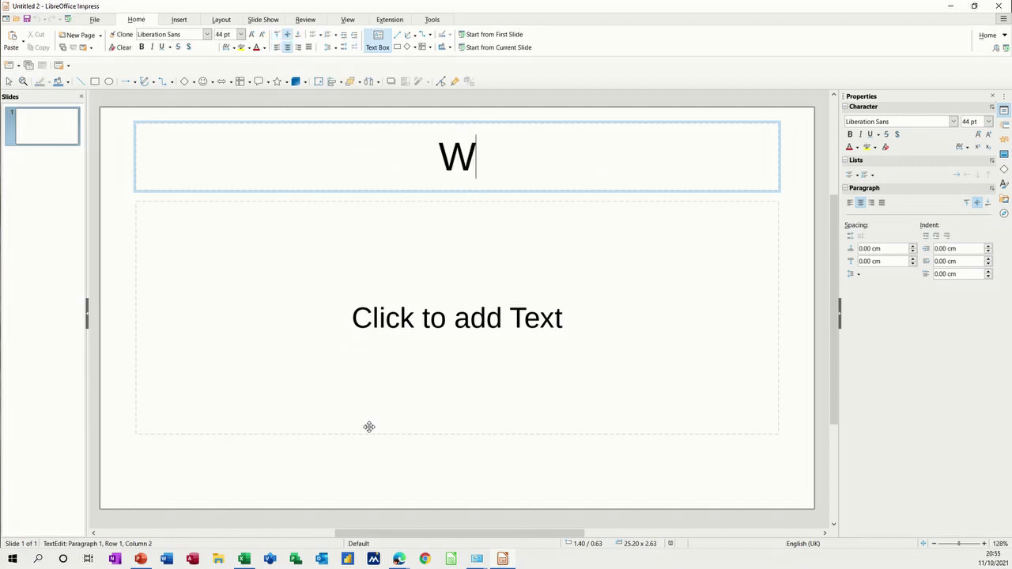
pyautogui.write('aterloo')
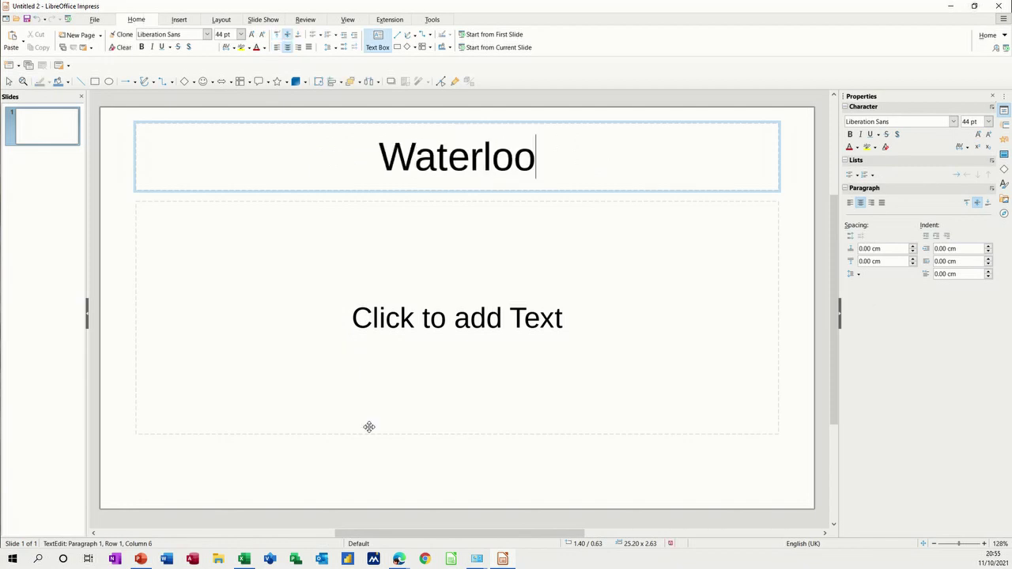
# Add the subtitle '18th June 1815', insert a second slide, and hide the slide thumbnails
pyautogui.click(369, 427)
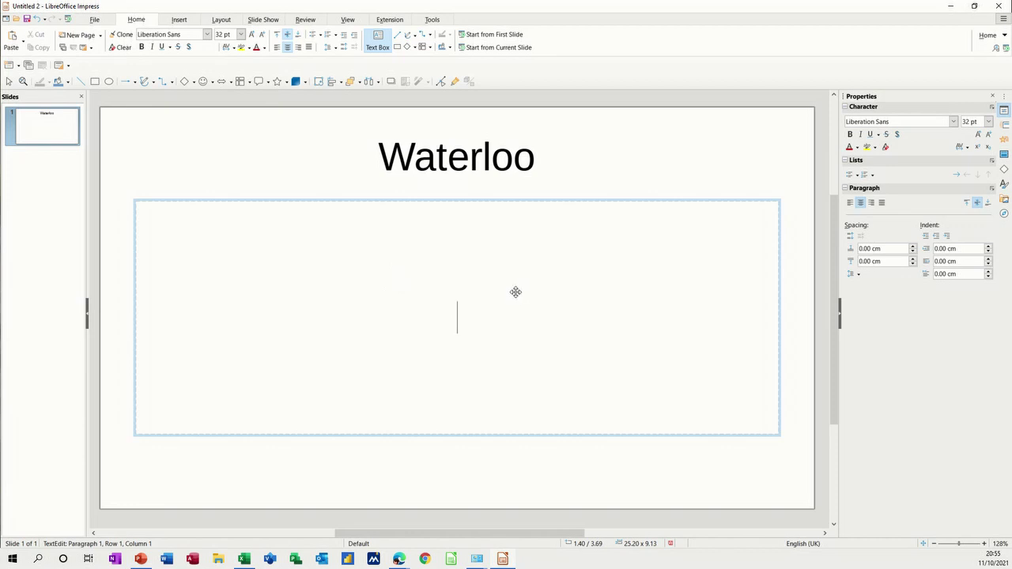
pyautogui.write('18th June 1815')
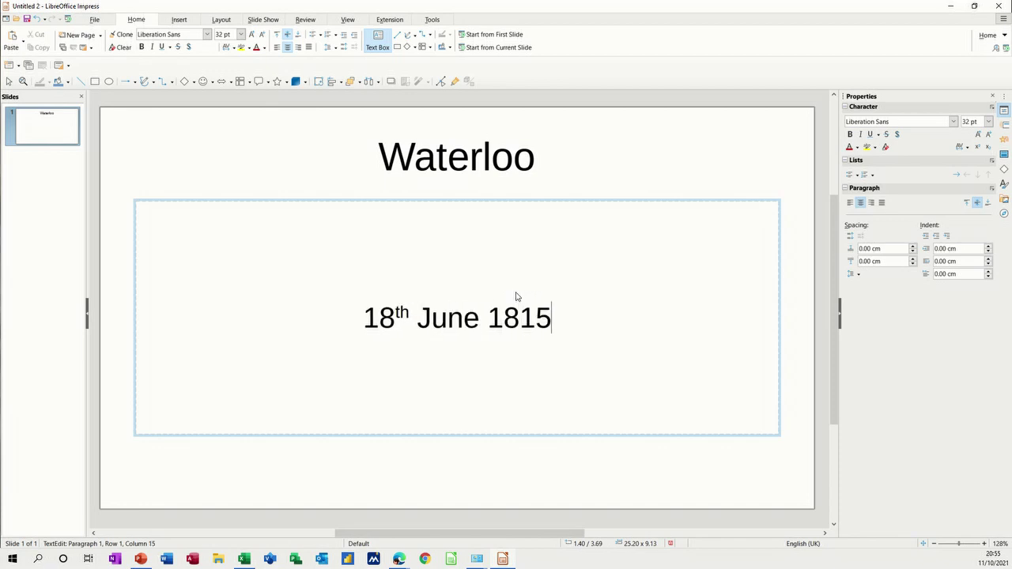
pyautogui.hotkey('ctrl', 'm')
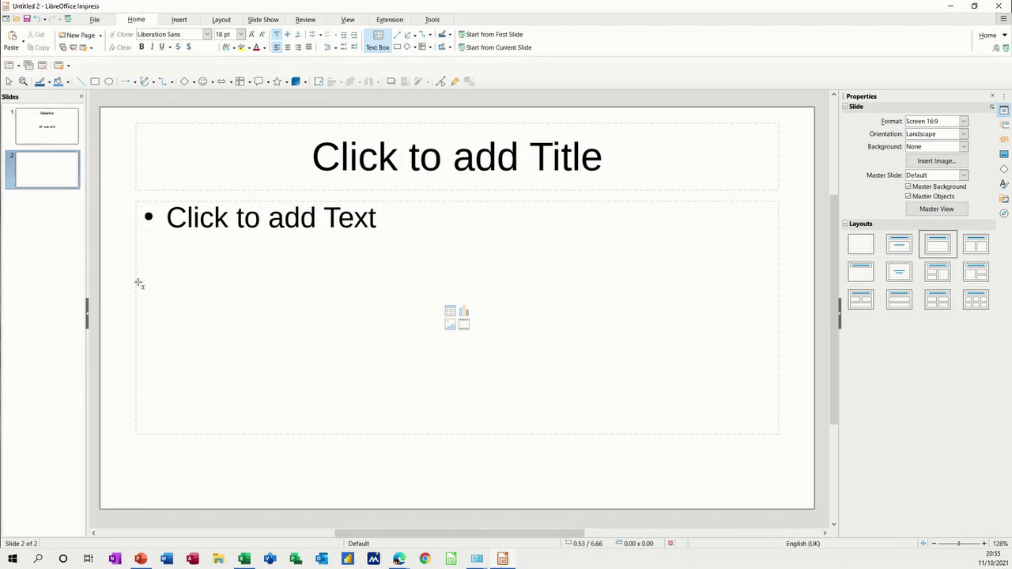
pyautogui.click(88, 320)
pyautogui.click(3, 319)
pyautogui.click(833, 527)
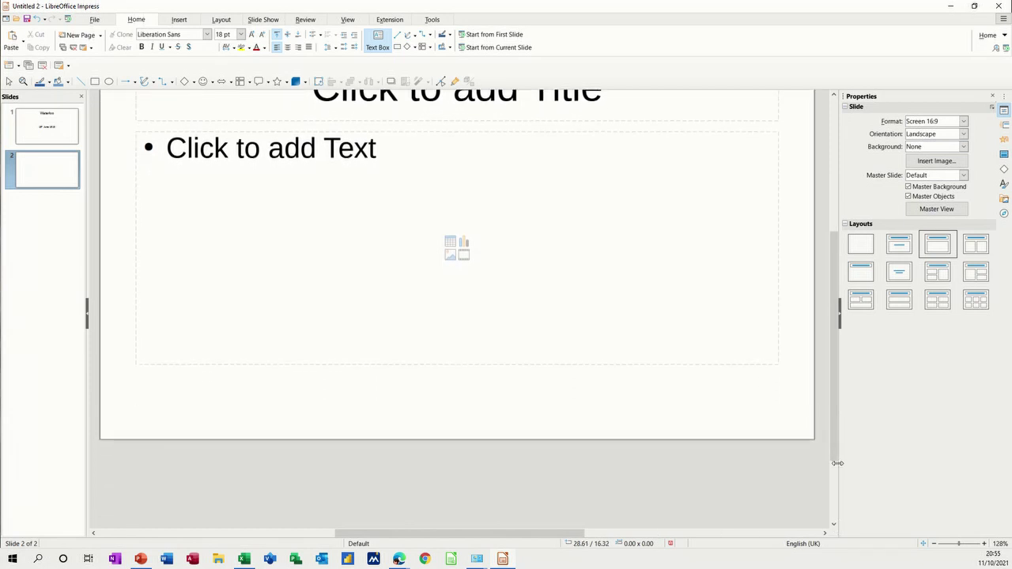
pyautogui.moveTo(832, 445); pyautogui.dragTo(839, 516)
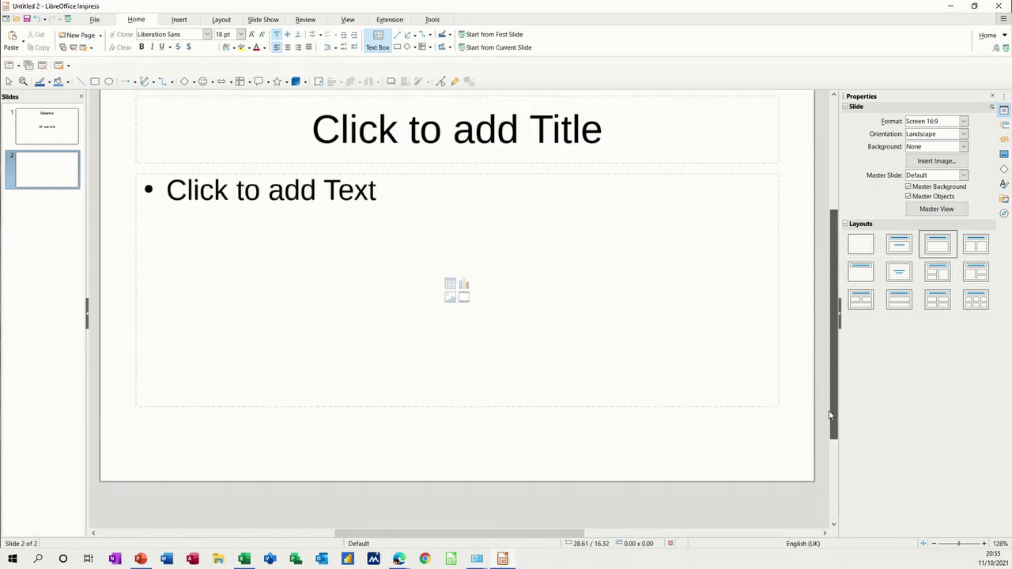
pyautogui.click(984, 545)
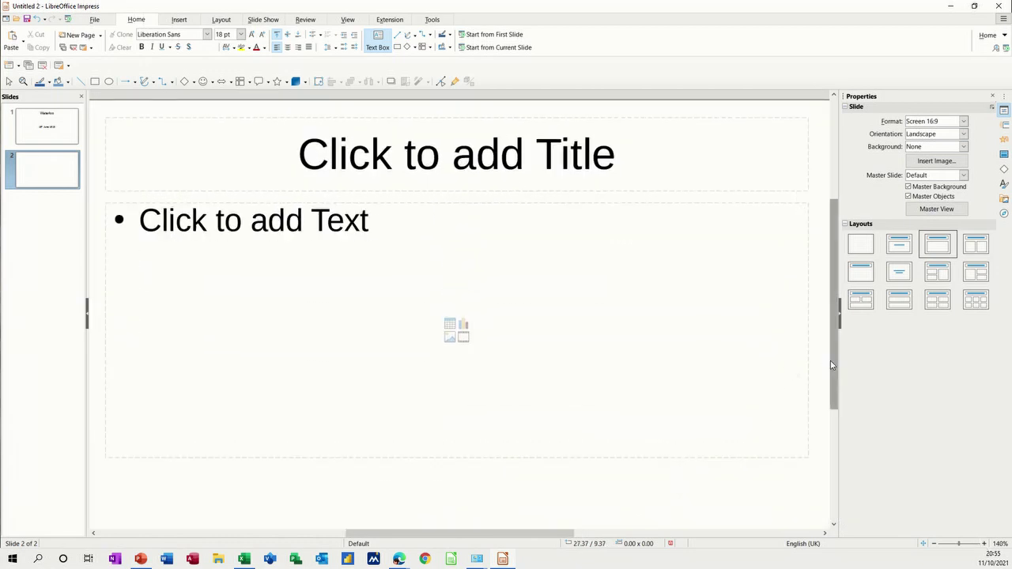
pyautogui.moveTo(835, 376)
pyautogui.mouseDown()
pyautogui.moveTo(836, 447)
pyautogui.moveTo(826, 378)
pyautogui.mouseUp()
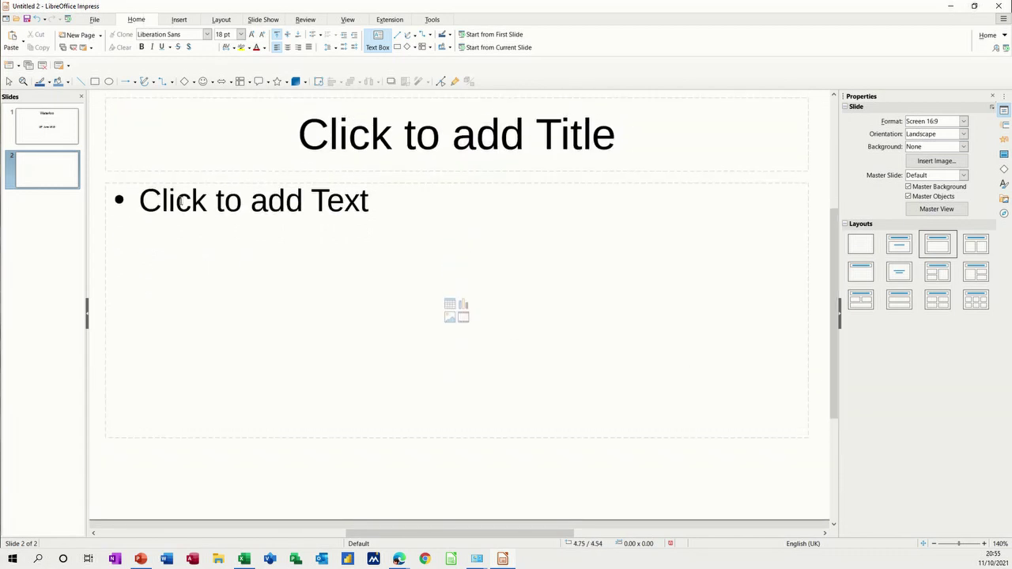
pyautogui.click(309, 136)
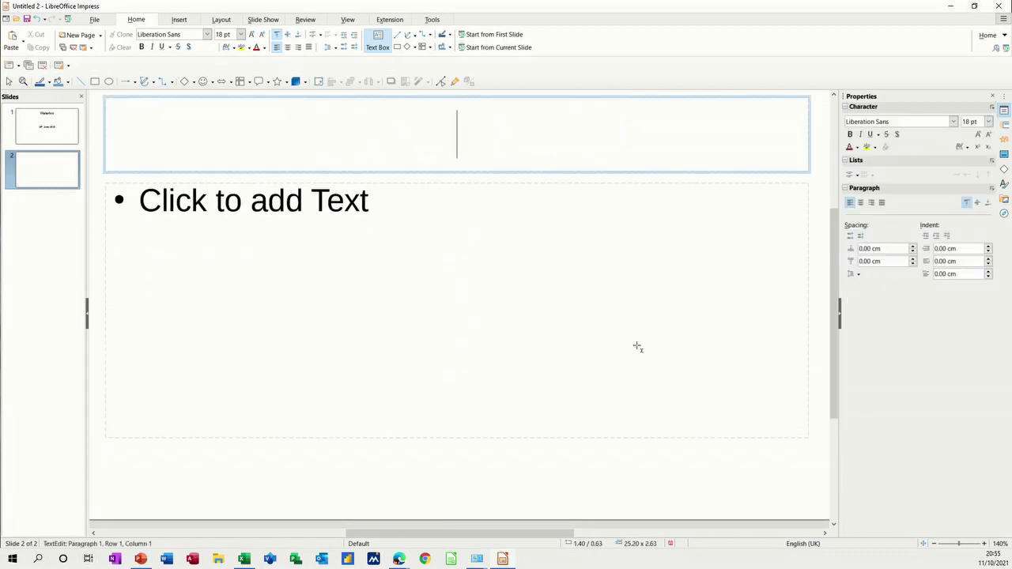
pyautogui.click(934, 548)
pyautogui.click(934, 548)
pyautogui.click(934, 548)
pyautogui.click(934, 548)
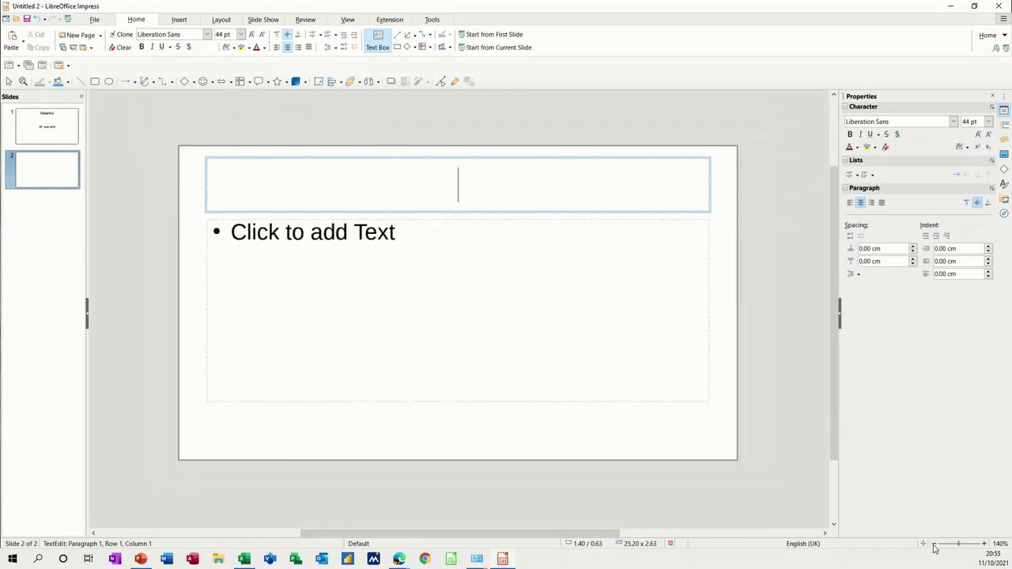
# Title slide 2 'French Forces' and add bullet Napoleon with sub-point Guard
pyautogui.write('French Forces')
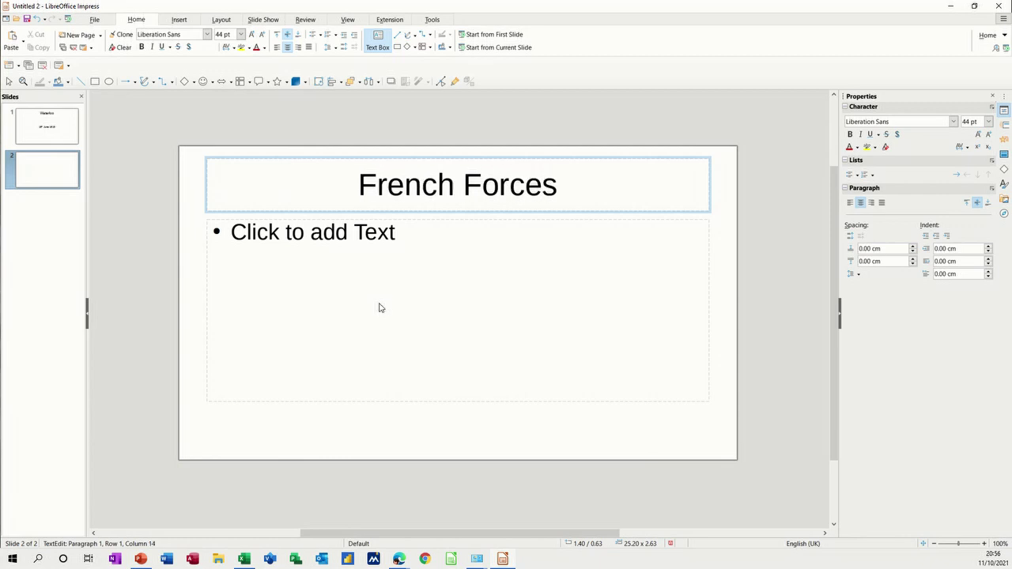
pyautogui.hotkey('ctrl', 'Return')
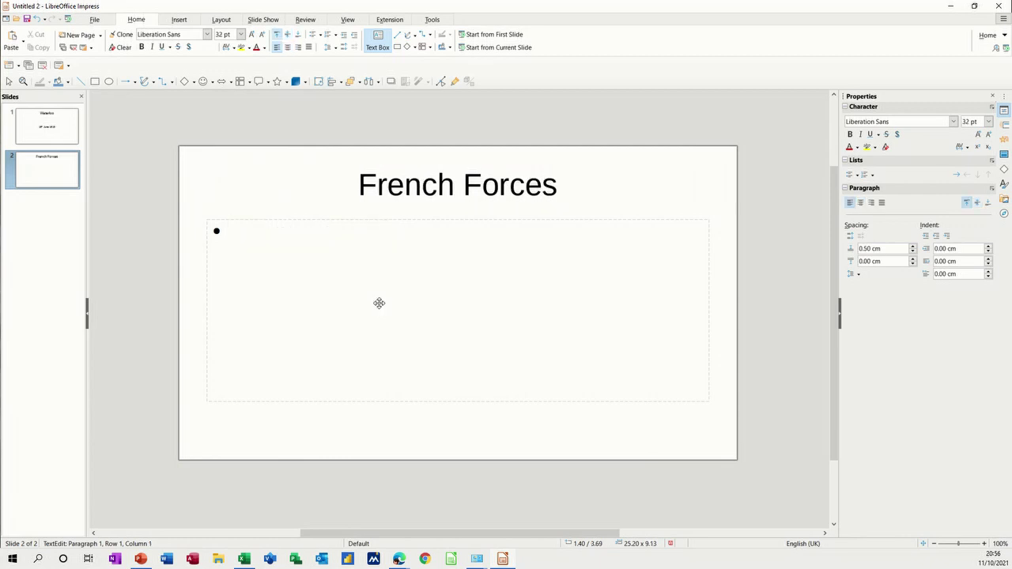
pyautogui.write('Napo')
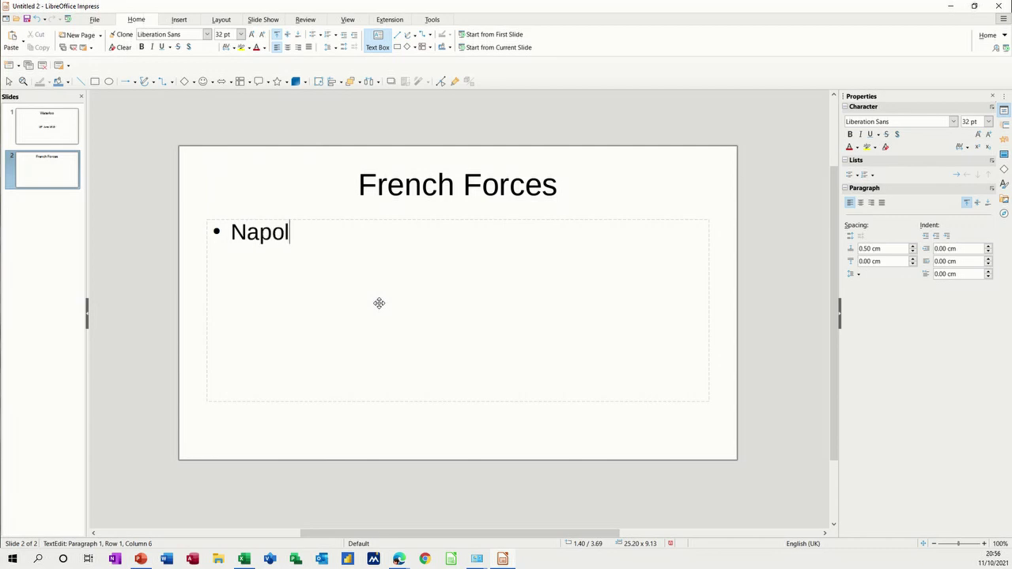
pyautogui.write('leon')
pyautogui.press('Return')
pyautogui.press('Tab')
pyautogui.write('Guard')
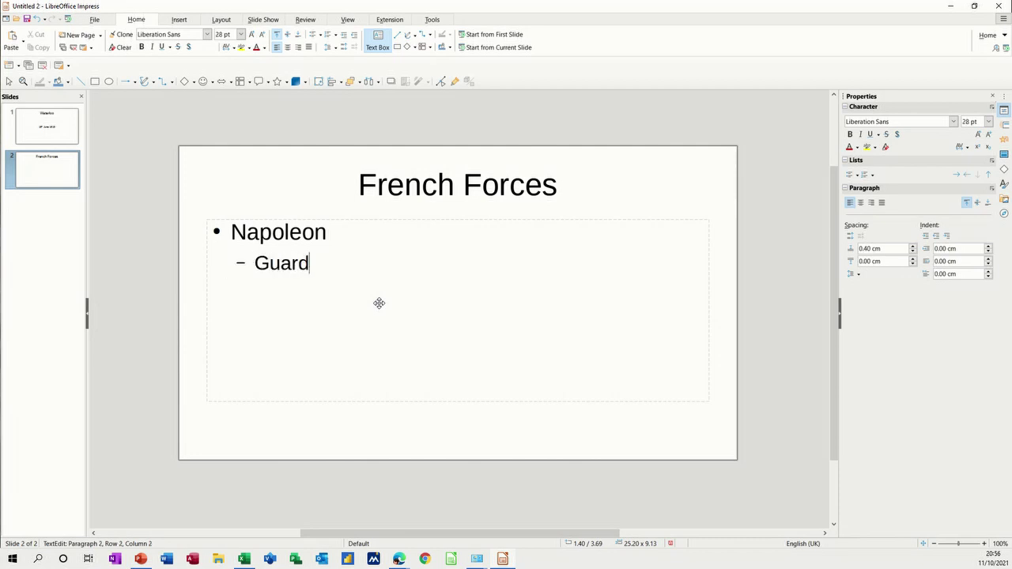
pyautogui.press('Return')
pyautogui.hotkey('shift', 'Tab')
# Add main bullet Ney with sub-point Cavalry
pyautogui.write('Ney')
pyautogui.press('Return')
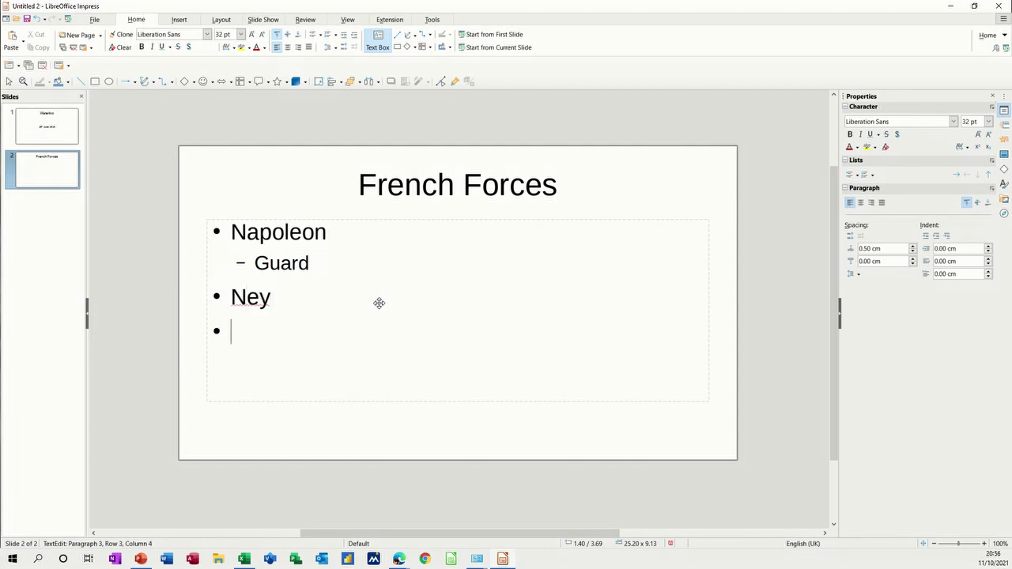
pyautogui.press('Tab')
pyautogui.write('Cavalry')
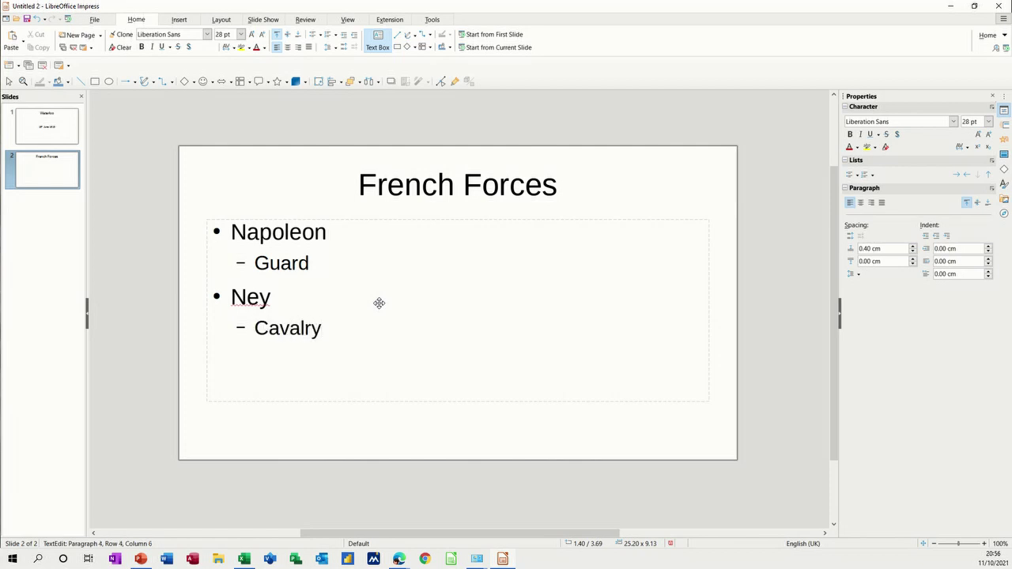
pyautogui.press('Return')
pyautogui.hotkey('shift', 'Tab')
# Add main bullet Murat with sub-point Artillery, then insert a third slide
pyautogui.write('Murat')
pyautogui.press('Return')
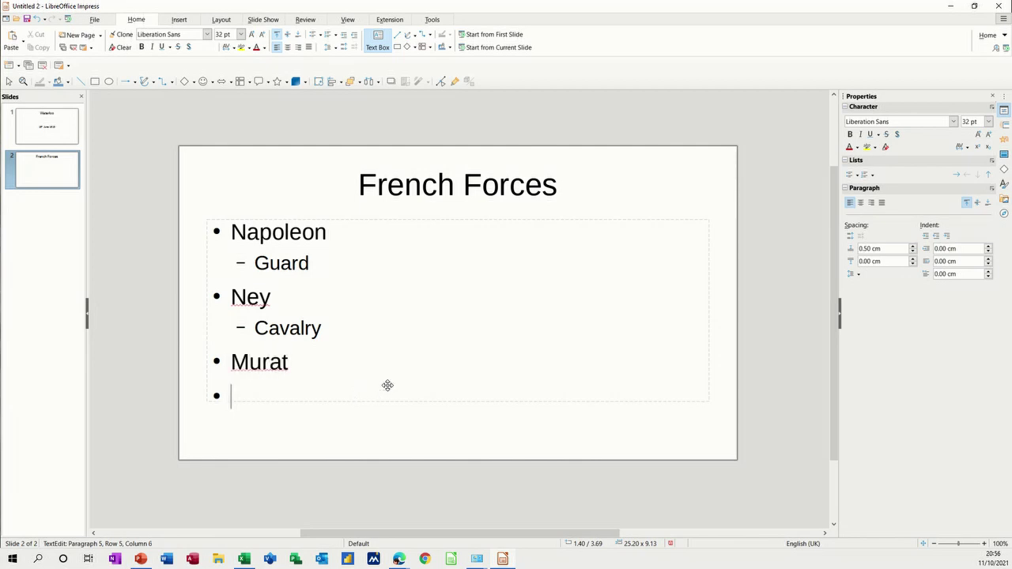
pyautogui.press('Tab')
pyautogui.write('Artile')
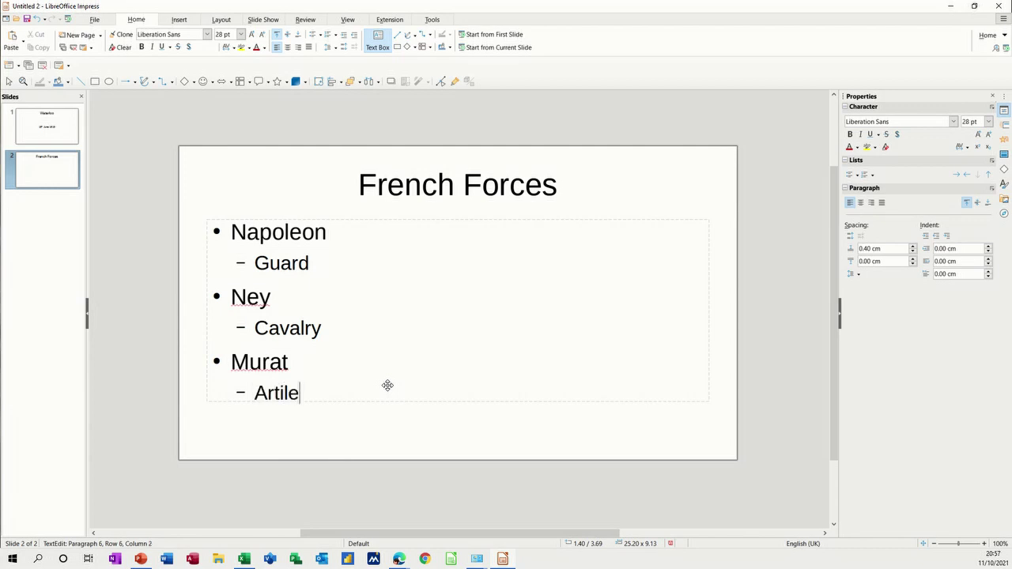
pyautogui.write('r')
pyautogui.press('BackSpace')
pyautogui.press('BackSpace')
pyautogui.write('lery')
pyautogui.hotkey('ctrl', 'm')
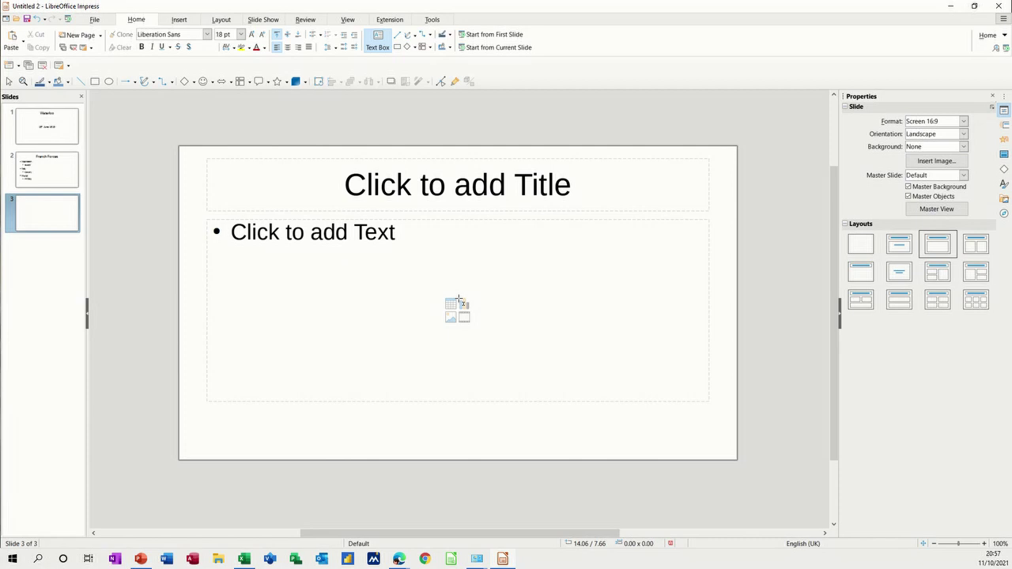
# Title slide 3 'British Forces' and list Wellington with sub-point Guard
pyautogui.write('B')
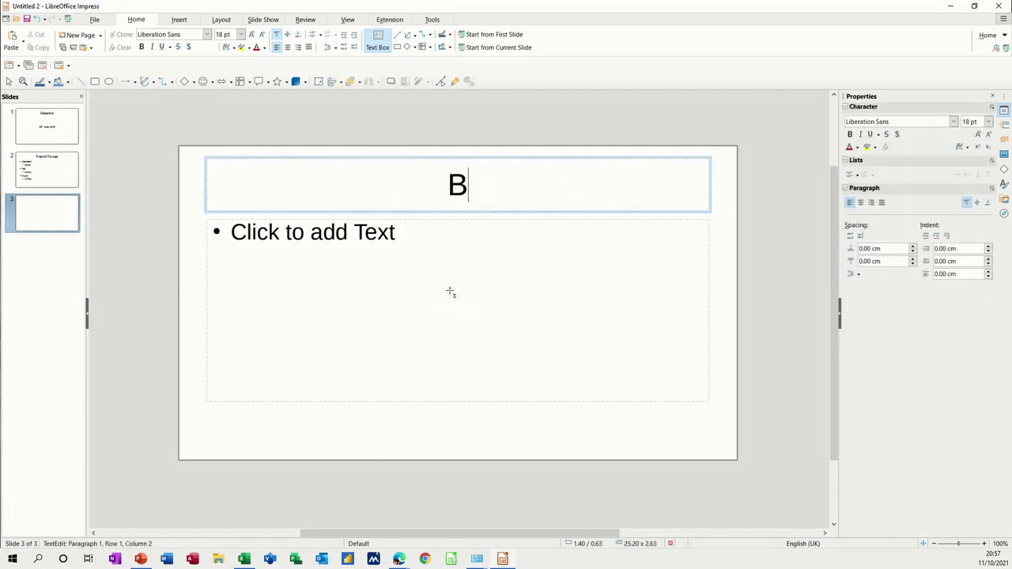
pyautogui.write('ri')
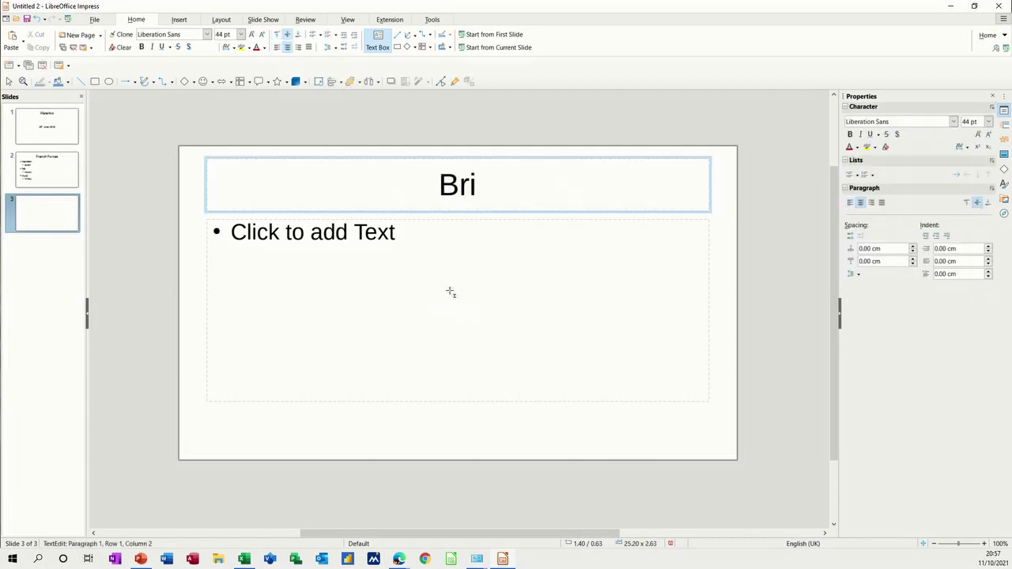
pyautogui.write('tish ')
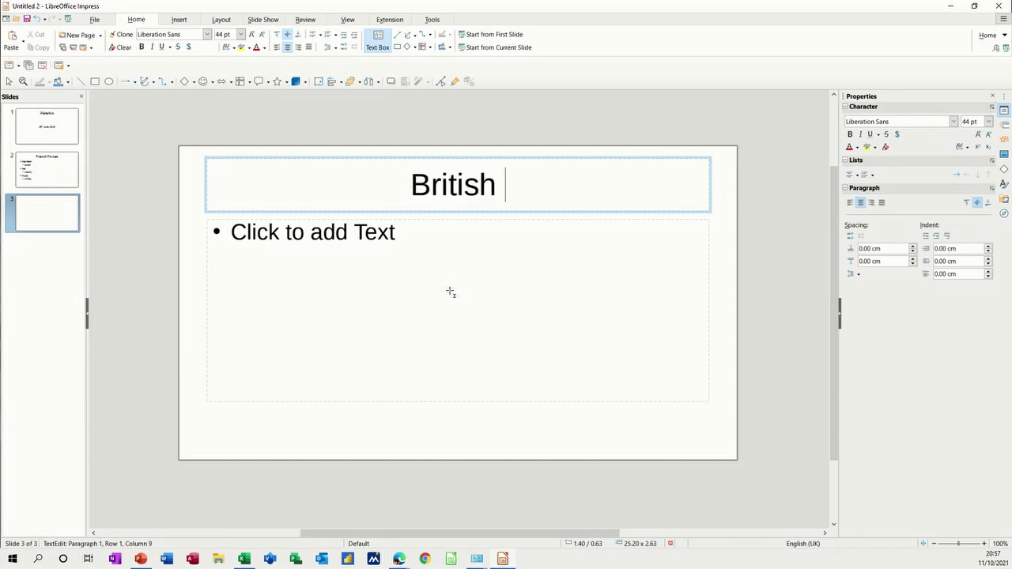
pyautogui.write('Forces')
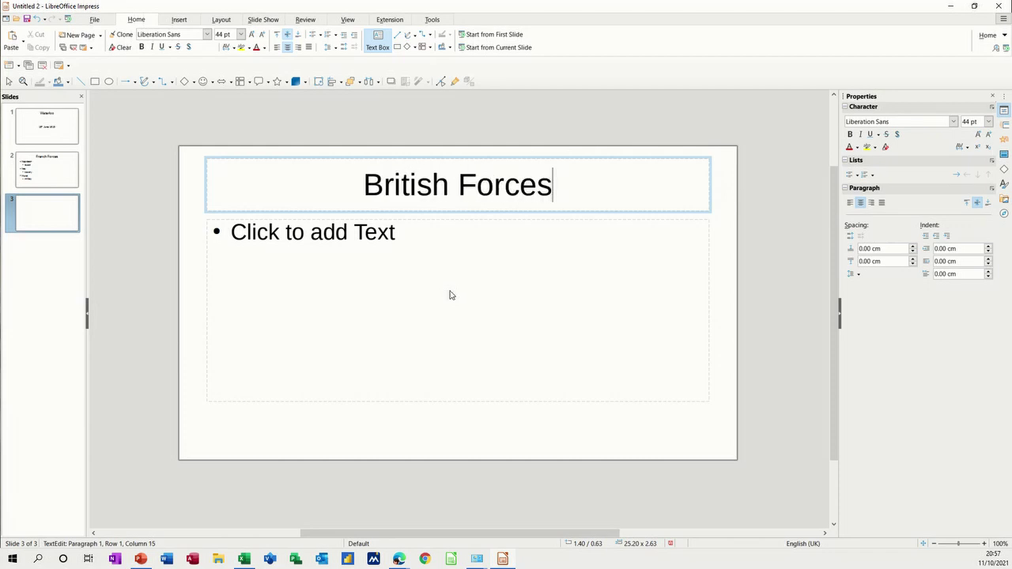
pyautogui.click(450, 292)
pyautogui.write('W')
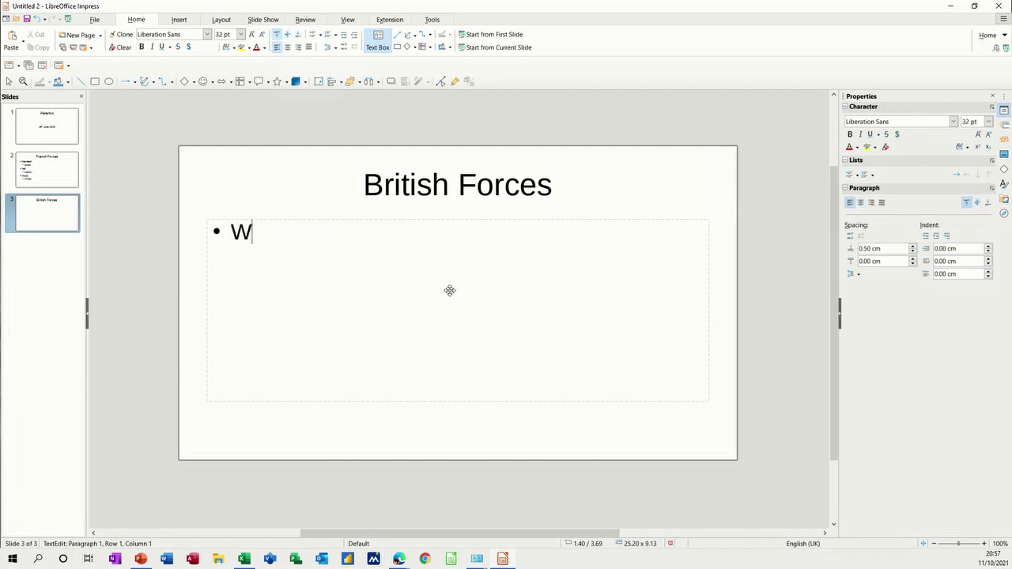
pyautogui.write('ellingto')
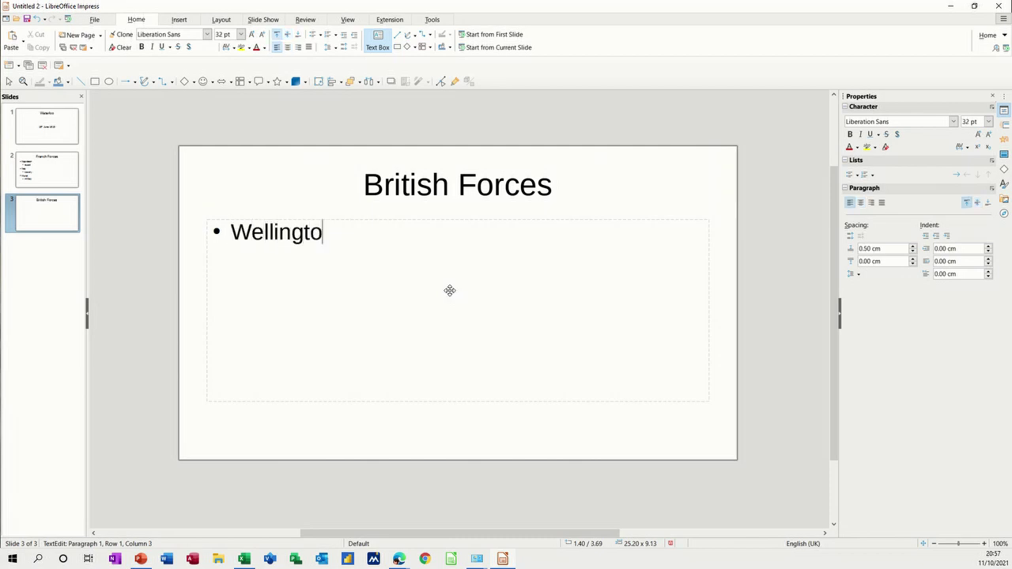
pyautogui.write('n')
pyautogui.press('Return')
pyautogui.press('Tab')
pyautogui.write('Guard')
pyautogui.press('Return')
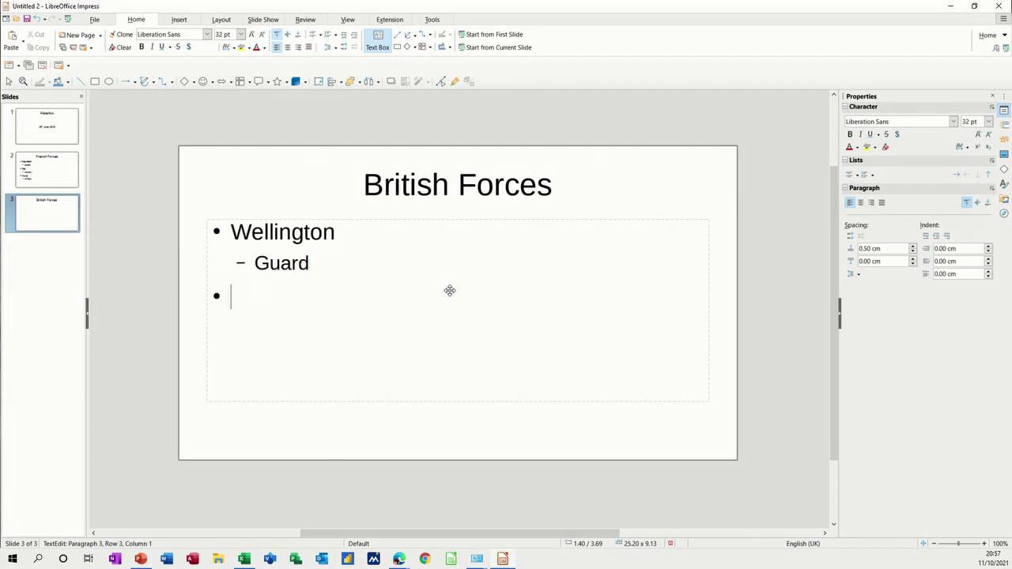
# Add main bullet Picton with sub-point Infantry
pyautogui.write('Picton')
pyautogui.press('Return')
pyautogui.press('Tab')
pyautogui.write('Infan')
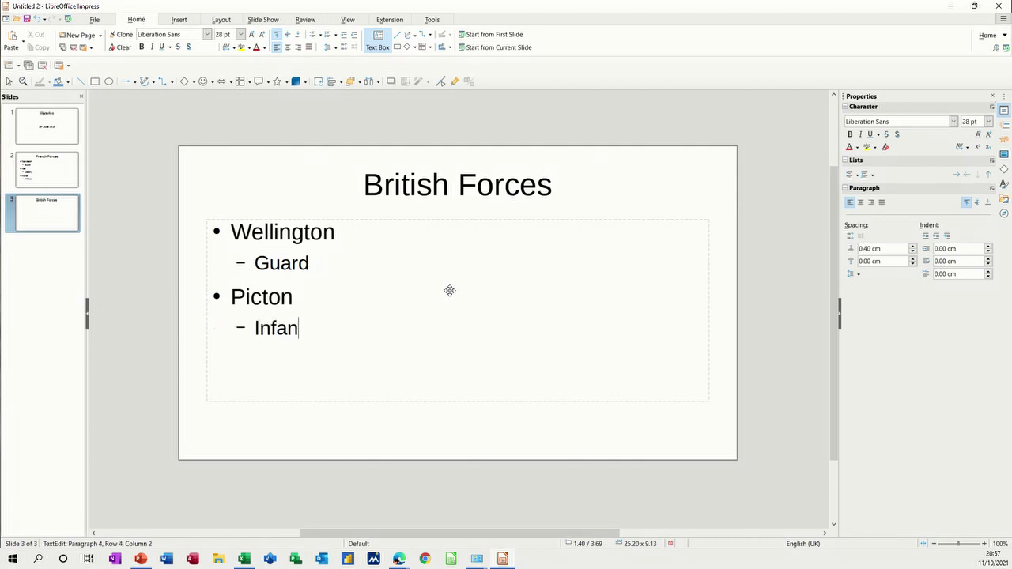
pyautogui.write('try')
pyautogui.press('Return')
pyautogui.hotkey('shift', 'Tab')
# Add main bullet Uxbridge with sub-point Cavalry, then open the save dialog
pyautogui.write('Uxbridge')
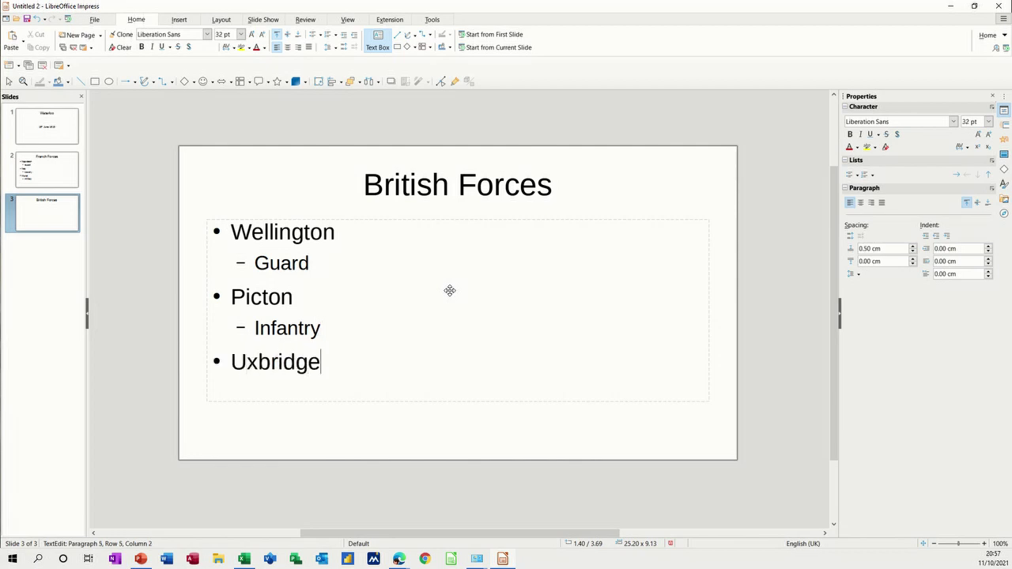
pyautogui.press('Return')
pyautogui.press('Tab')
pyautogui.write('Cavalry')
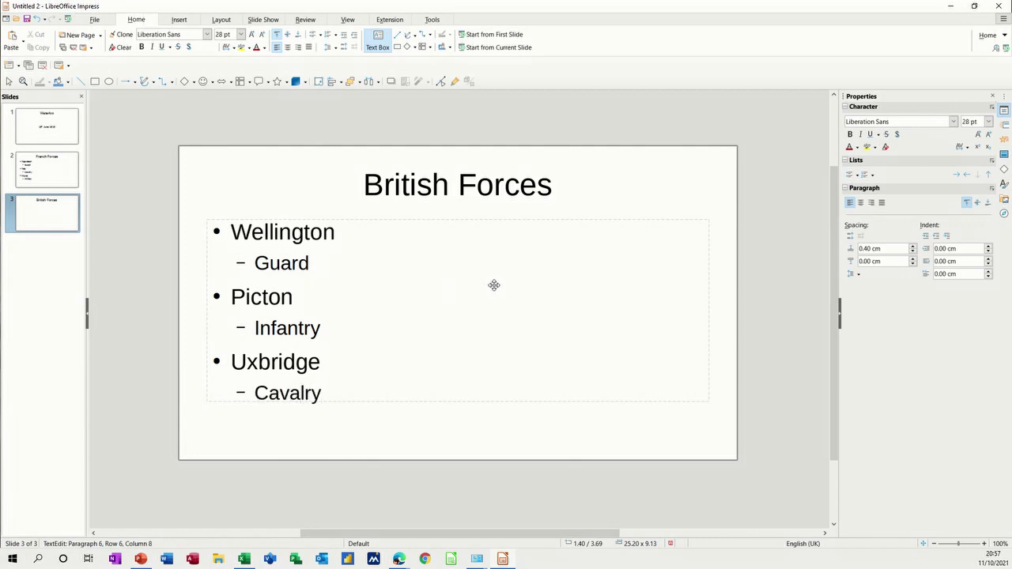
pyautogui.hotkey('ctrl', 's')
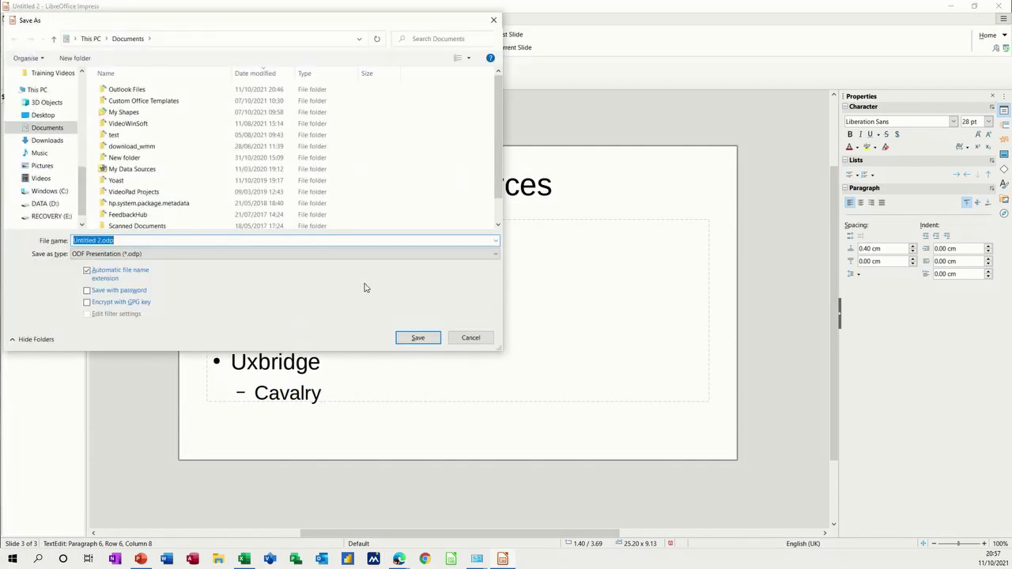
# Save the presentation under the file name Waterloo.odp
pyautogui.write('Waterloo')
pyautogui.press('Return')
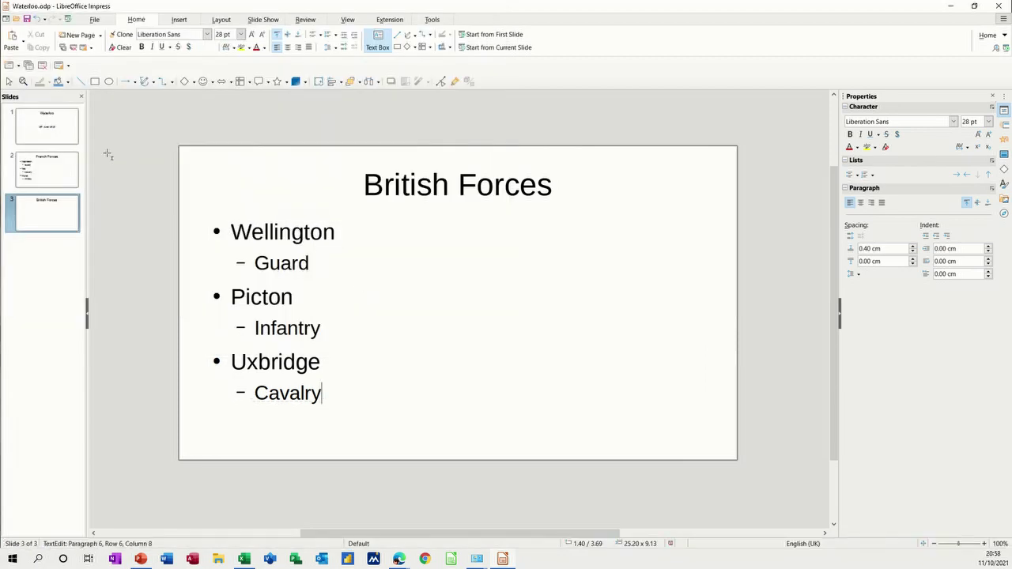
# Browse the Waterloo, French Forces and British Forces slides, ending on French Forces
pyautogui.click(49, 136)
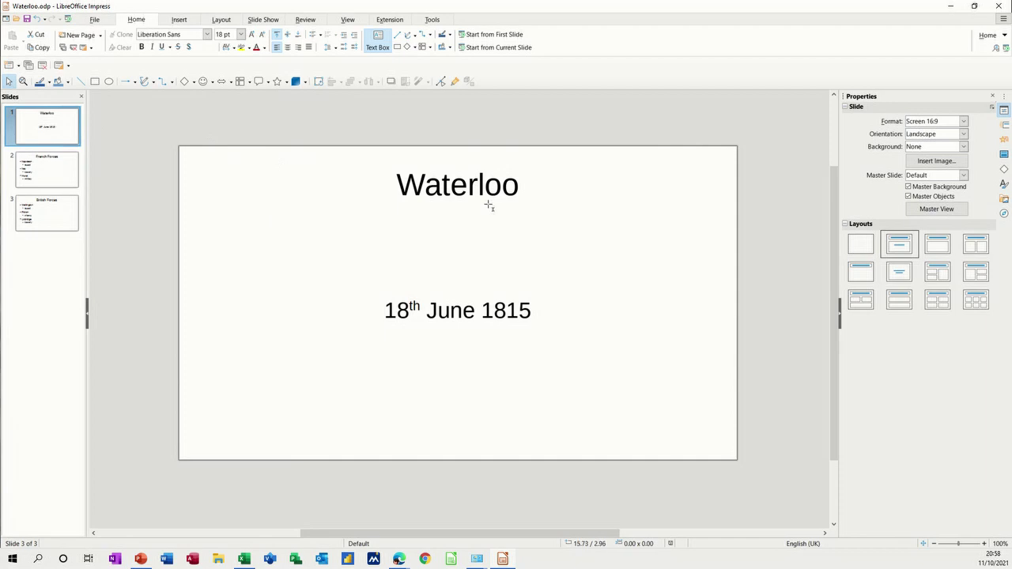
pyautogui.click(63, 170)
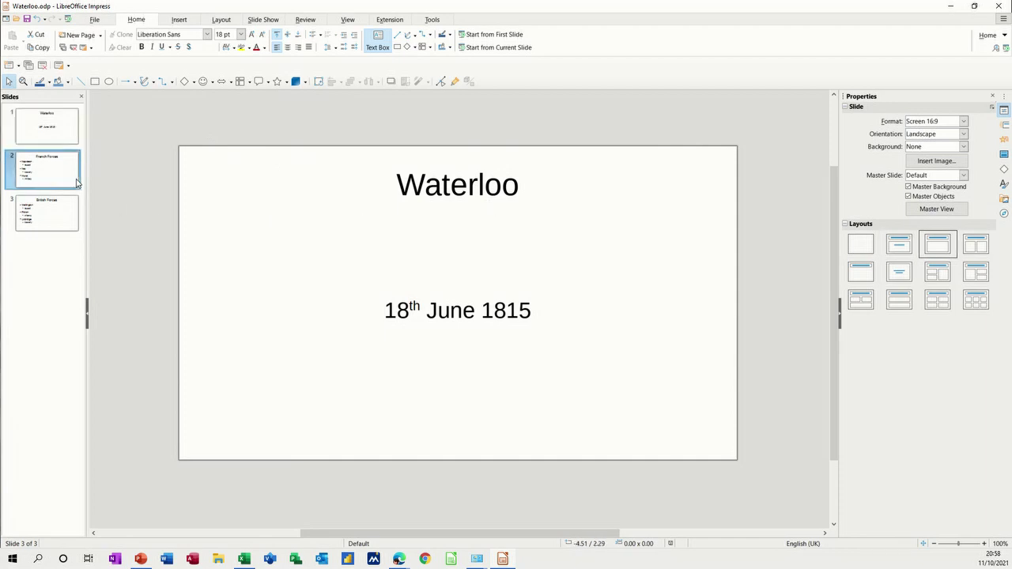
pyautogui.click(58, 228)
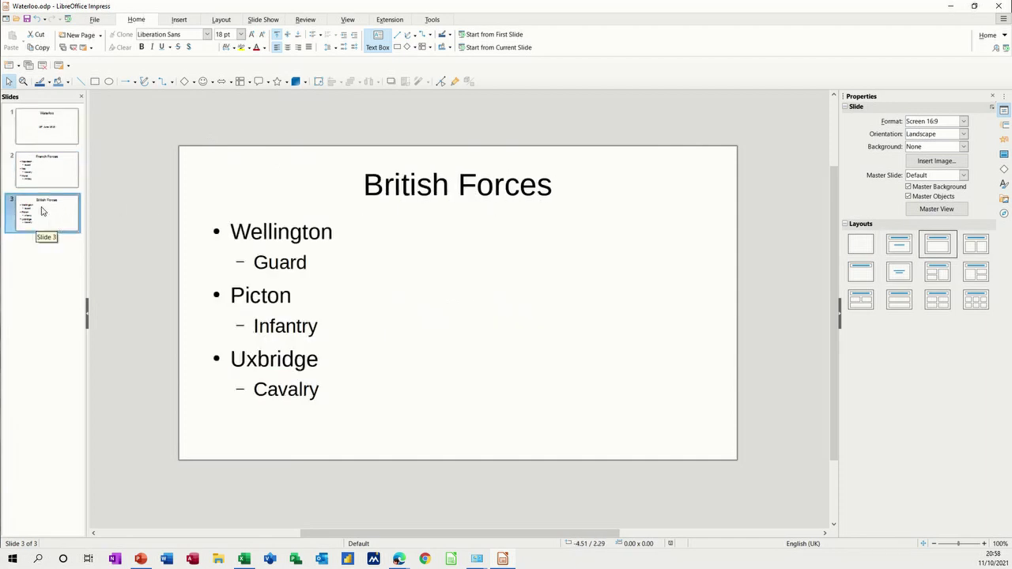
pyautogui.click(48, 181)
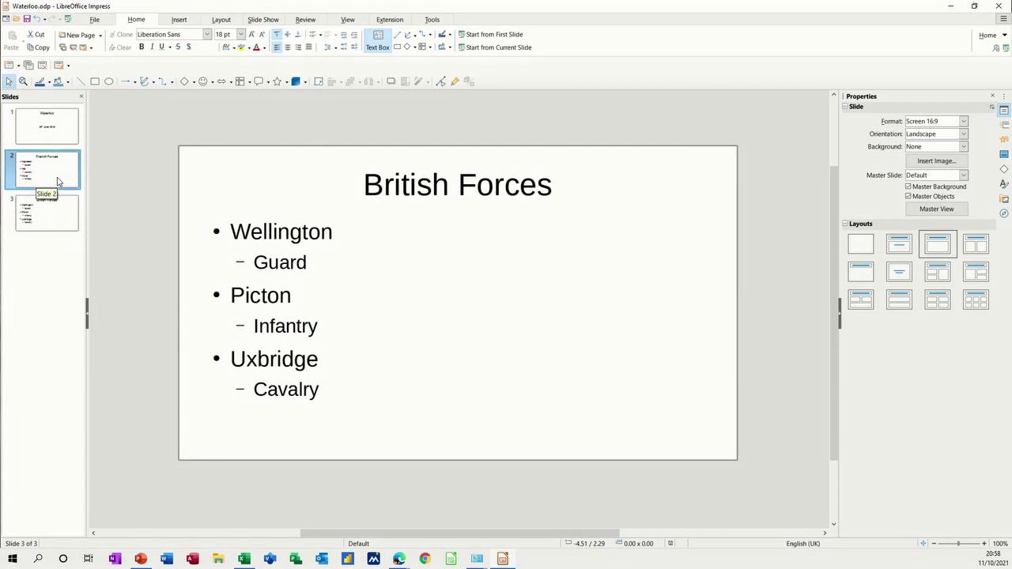
# Check spelling suggestions for Ney and Murat, leave both unchanged, and return to the Waterloo slide
pyautogui.rightClick(246, 300)
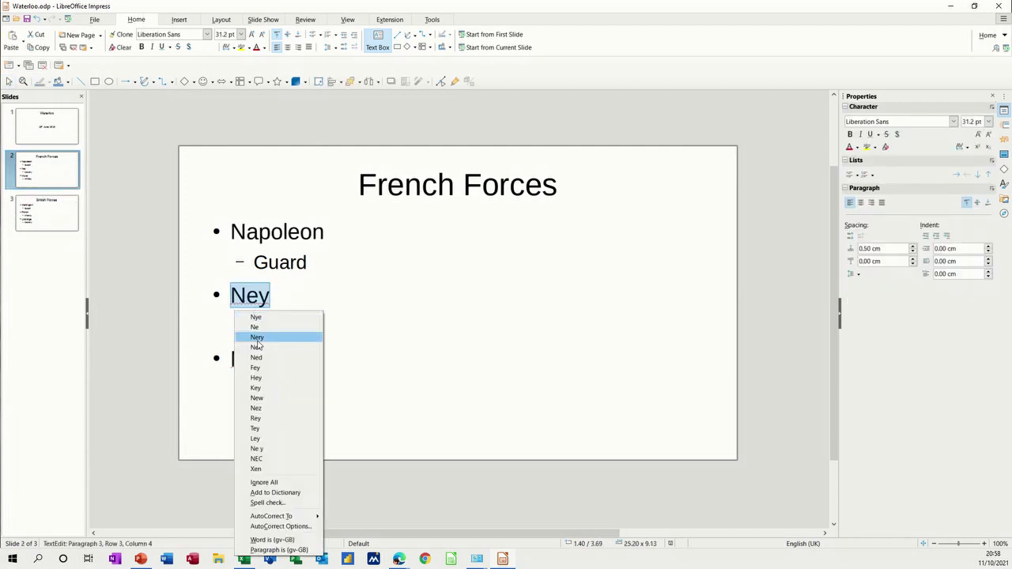
pyautogui.click(365, 319)
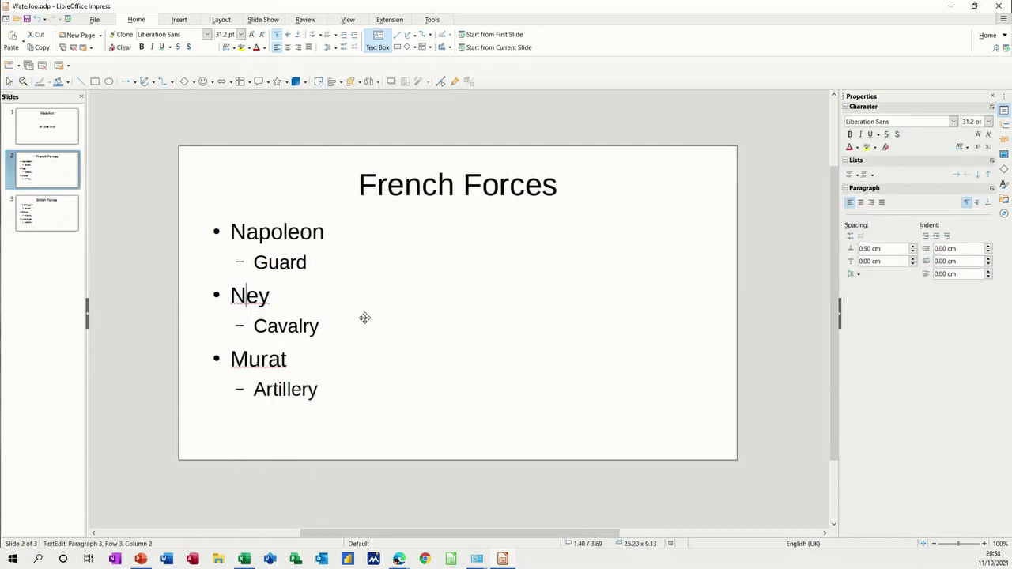
pyautogui.rightClick(265, 368)
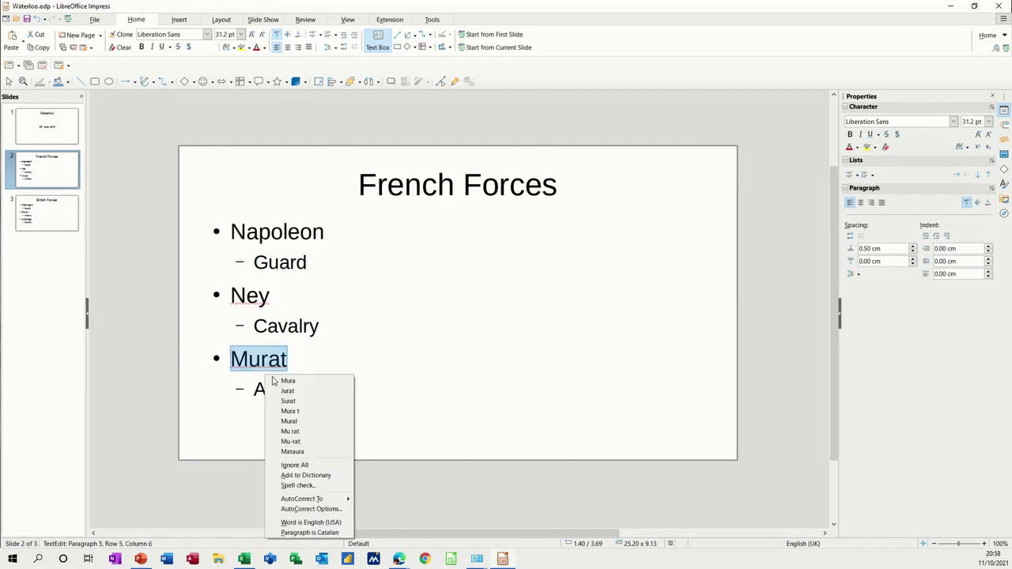
pyautogui.click(250, 306)
pyautogui.rightClick(250, 309)
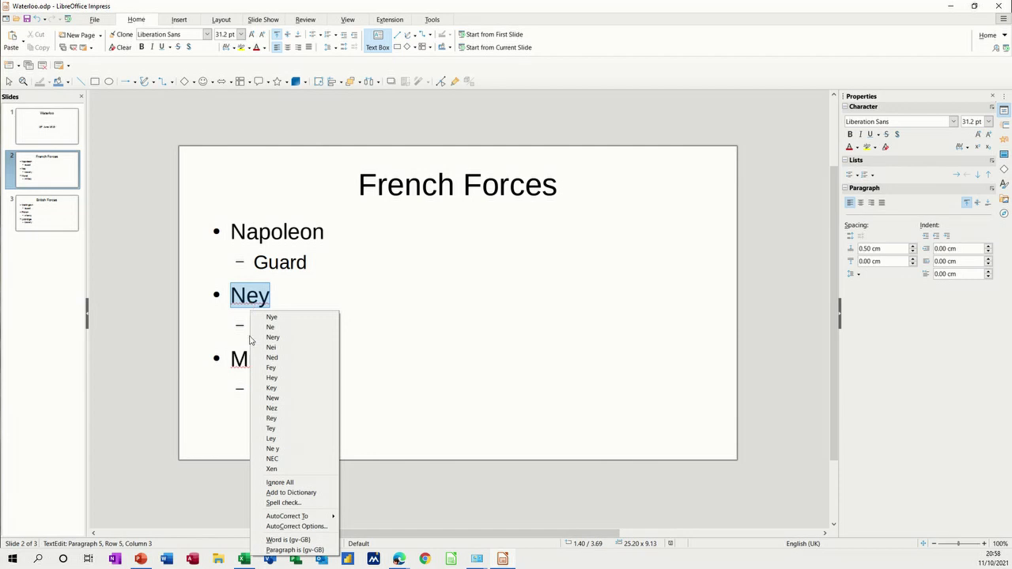
pyautogui.click(293, 300)
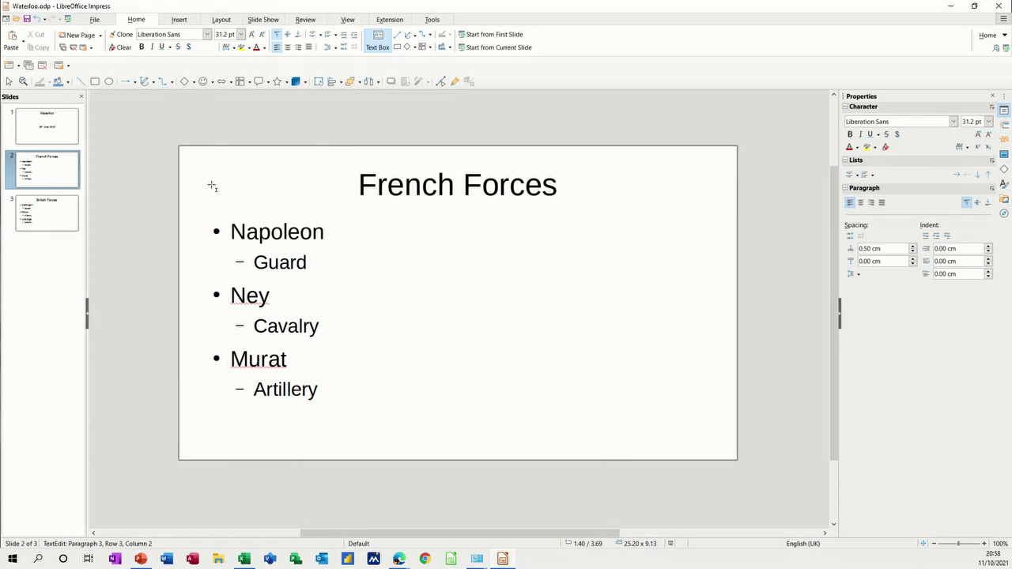
pyautogui.click(68, 139)
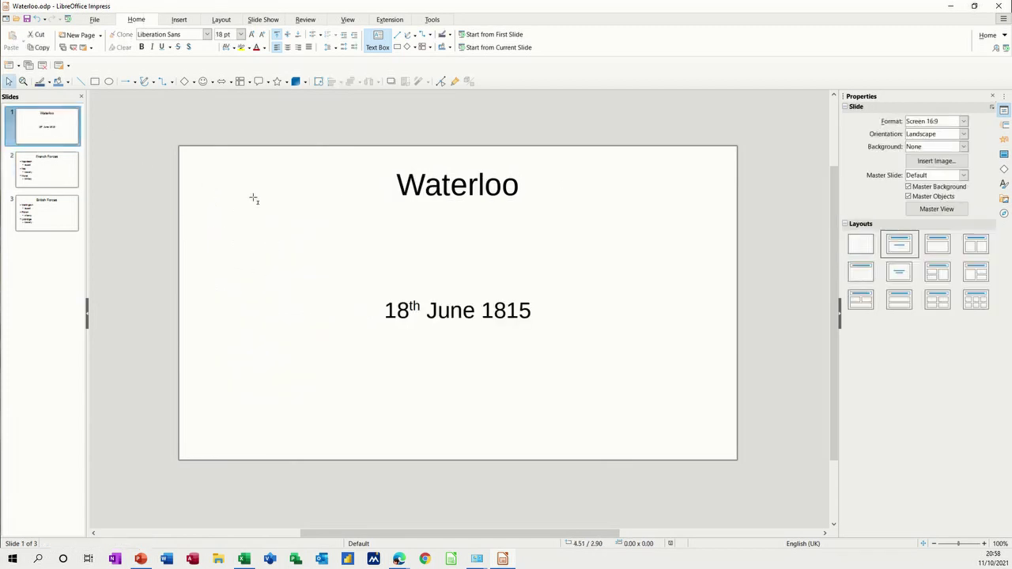
pyautogui.click(212, 22)
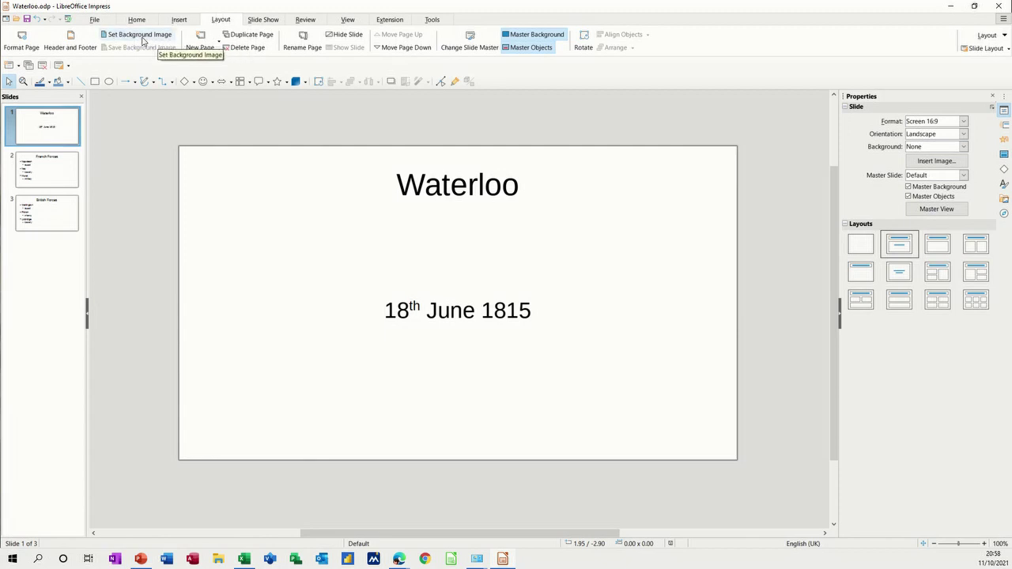
pyautogui.click(142, 35)
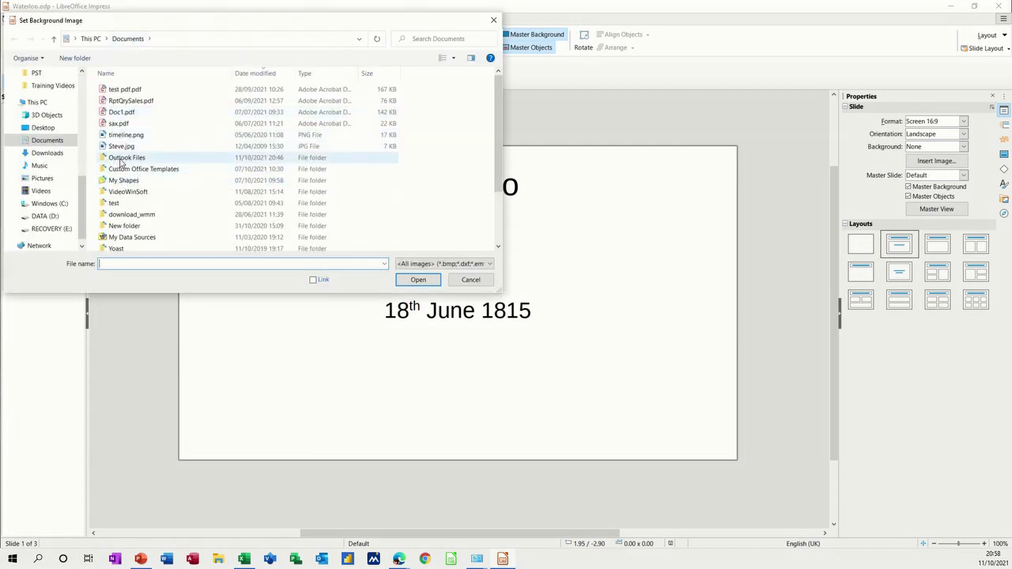
pyautogui.moveTo(82, 202); pyautogui.dragTo(87, 166)
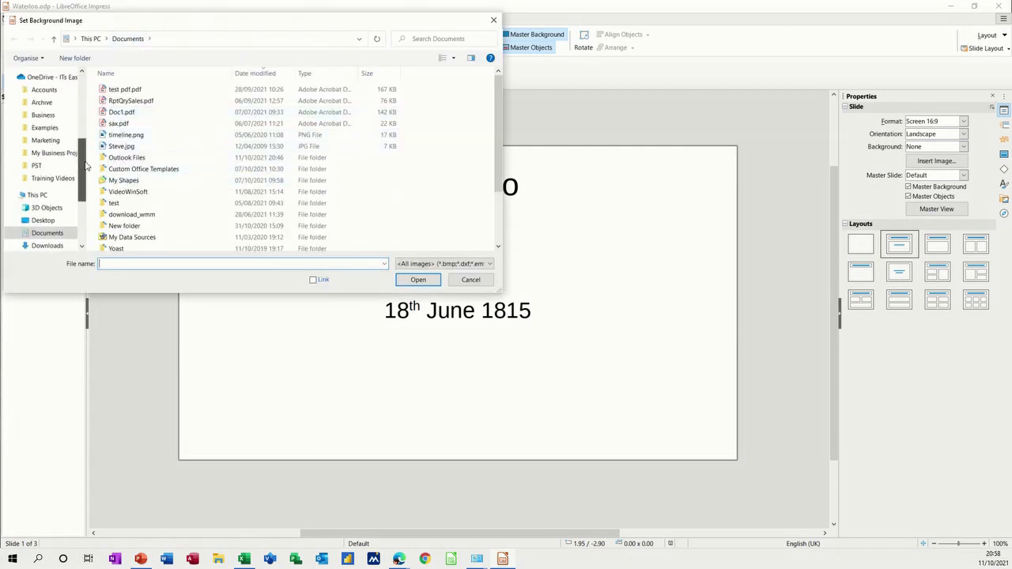
pyautogui.scroll(3, 53, 115)
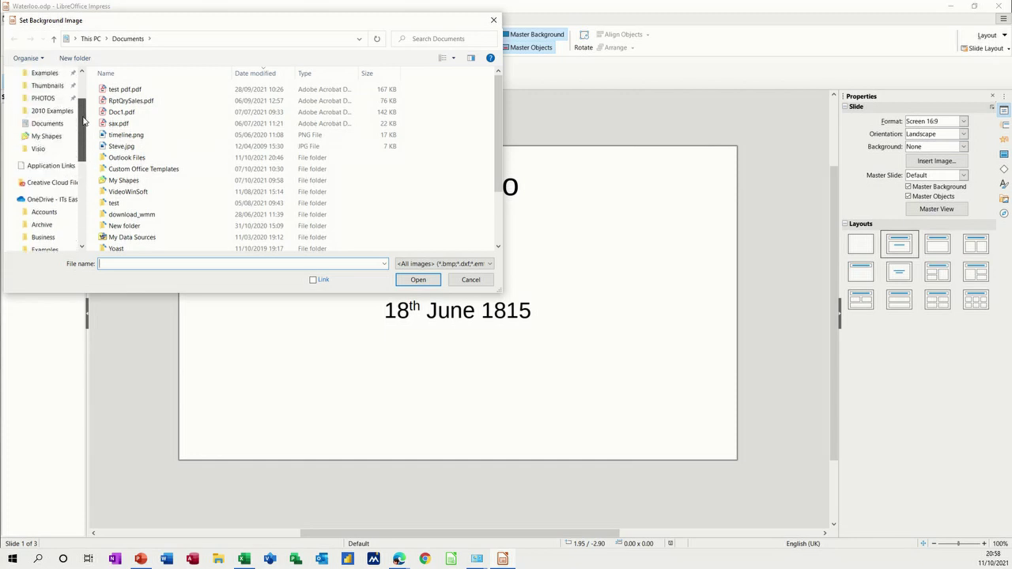
pyautogui.click(42, 98)
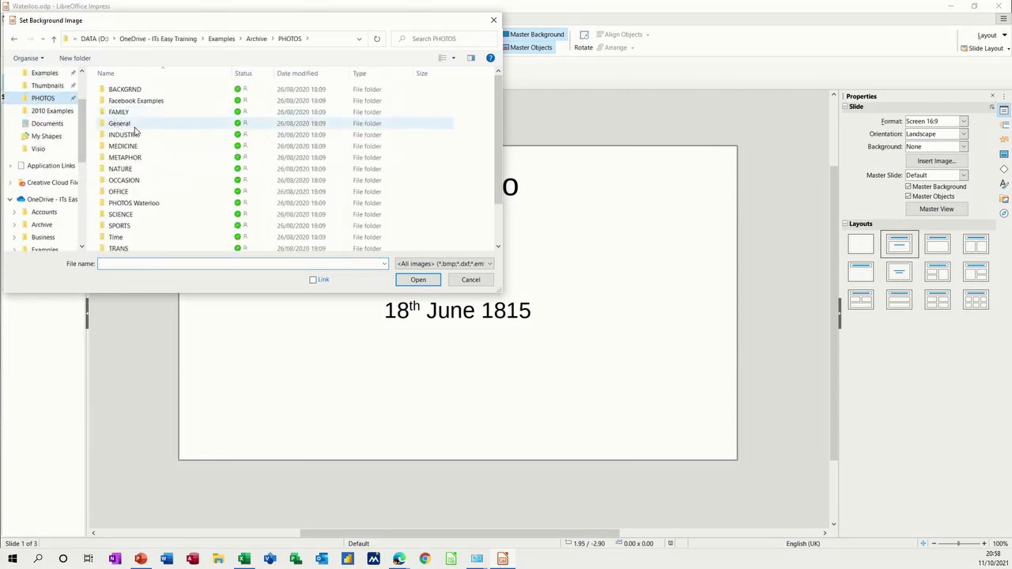
pyautogui.click(142, 204)
pyautogui.doubleClick(142, 204)
pyautogui.doubleClick(186, 193)
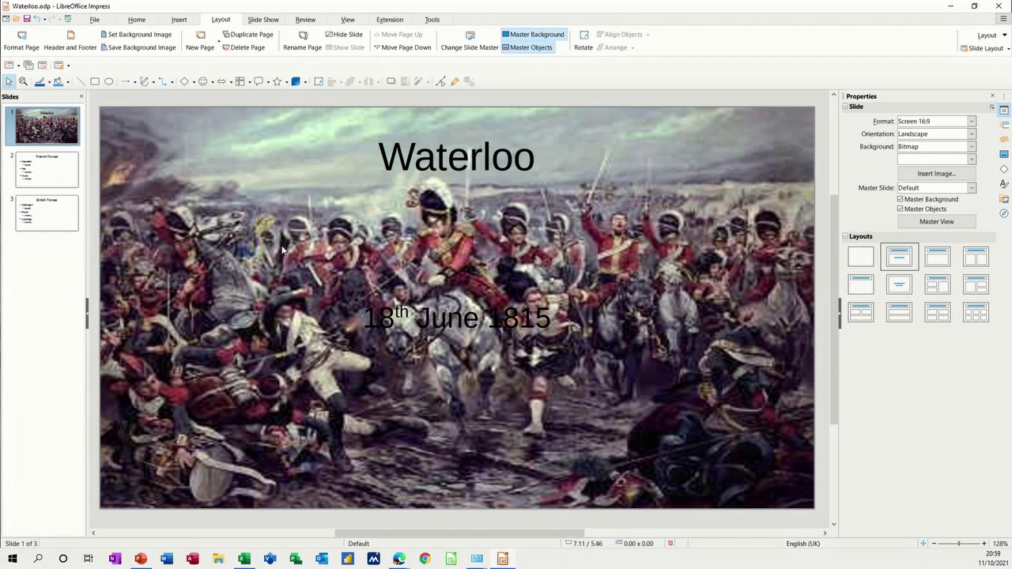
pyautogui.hotkey('ctrl', 'z')
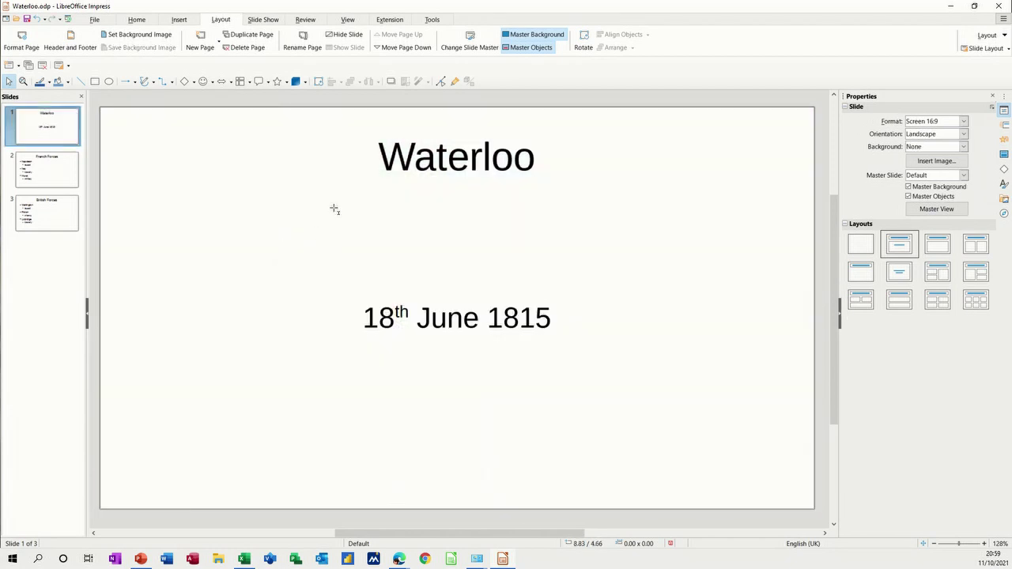
# Switch to Master Slide view and set Battle_of_Waterloo greys.jpg as the master background image
pyautogui.click(346, 21)
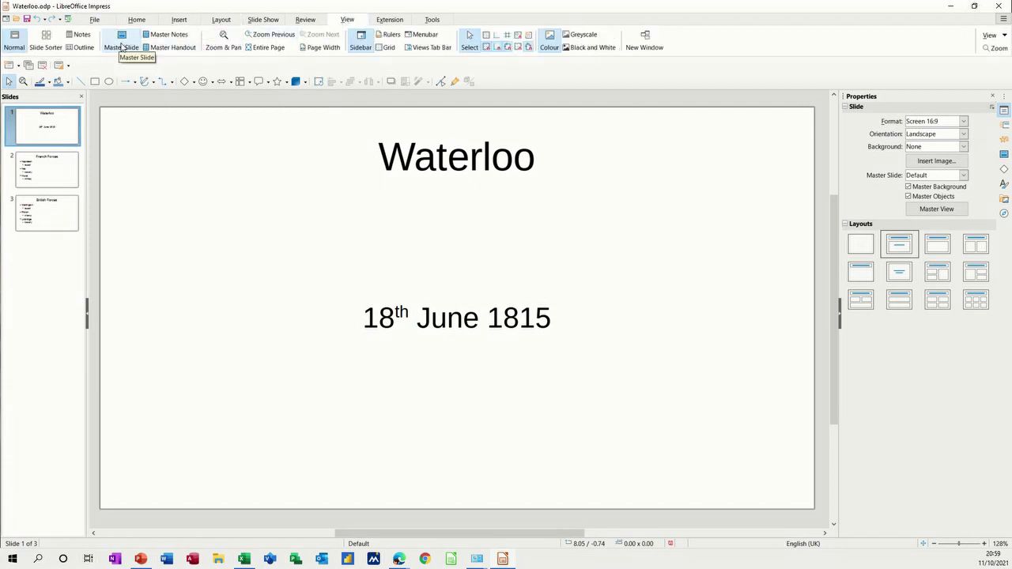
pyautogui.click(125, 48)
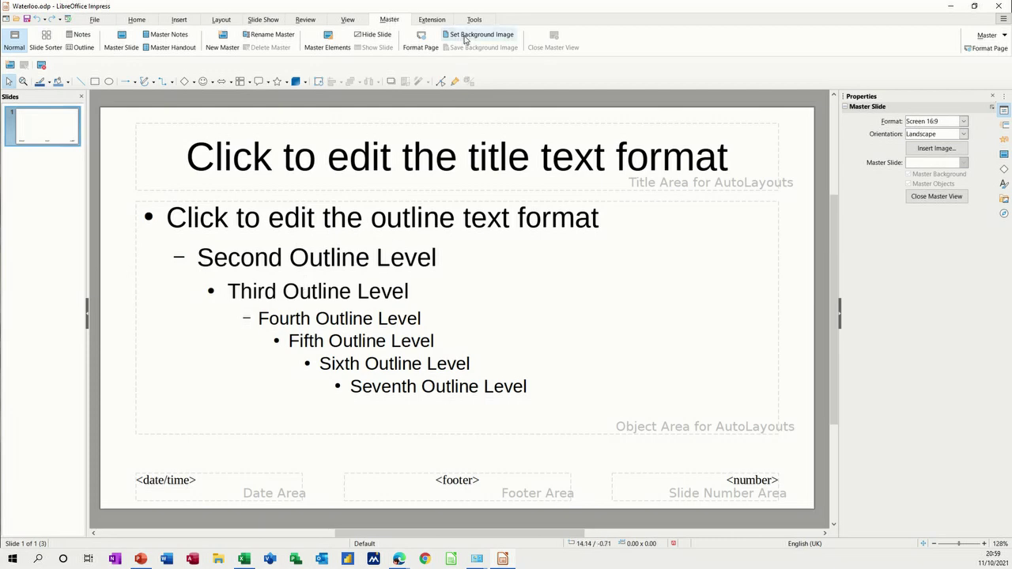
pyautogui.click(475, 34)
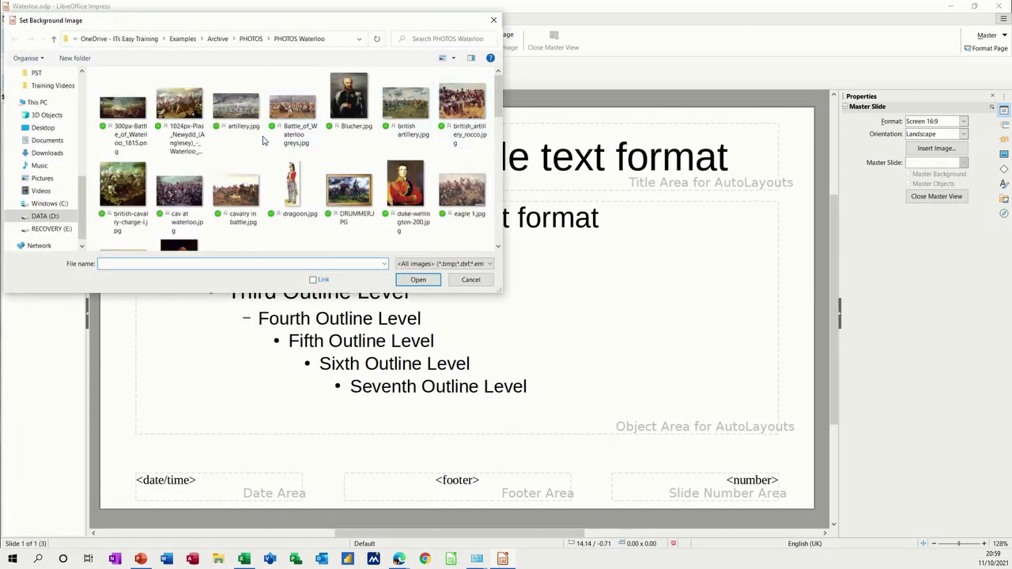
pyautogui.doubleClick(293, 107)
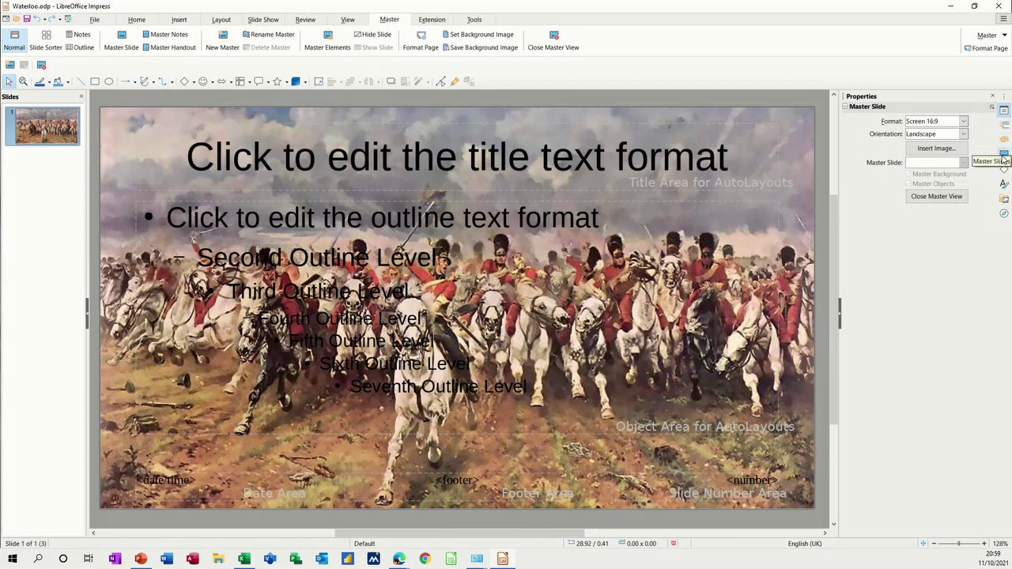
pyautogui.click(1004, 155)
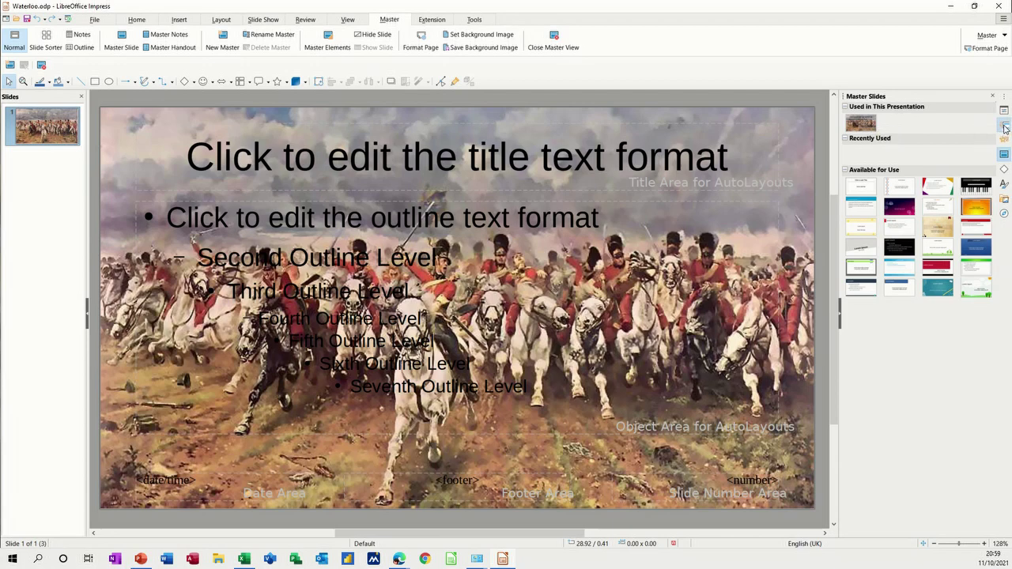
# Browse the sidebar's Slide Transition, Animation and Gallery decks, ending on Slide Transition
pyautogui.click(1005, 126)
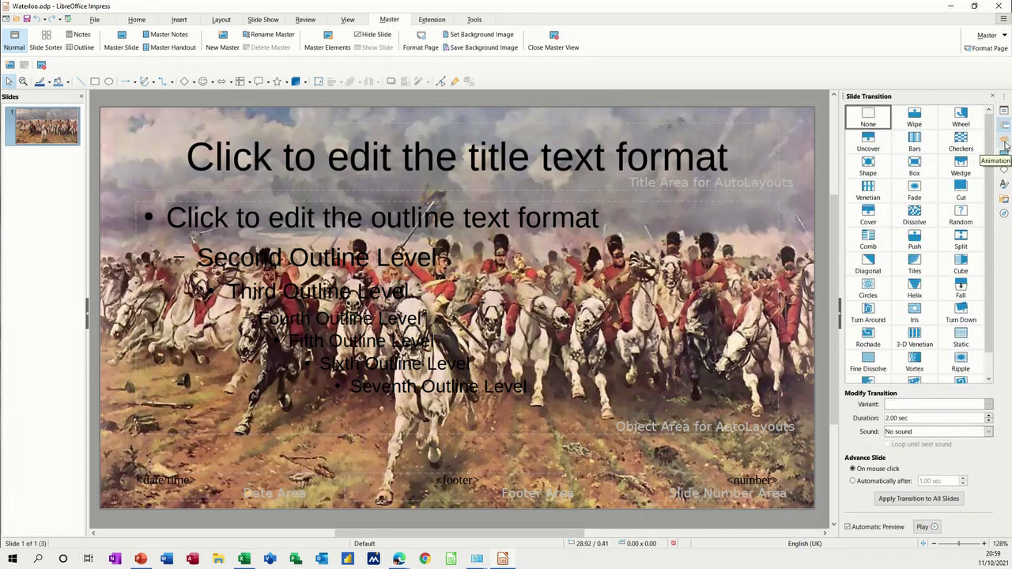
pyautogui.click(1004, 141)
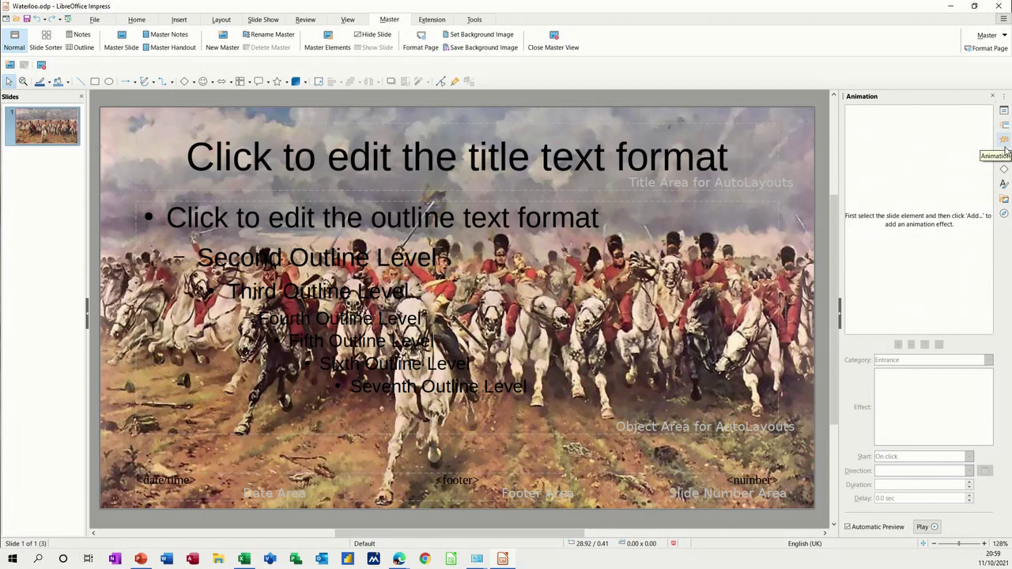
pyautogui.click(1004, 199)
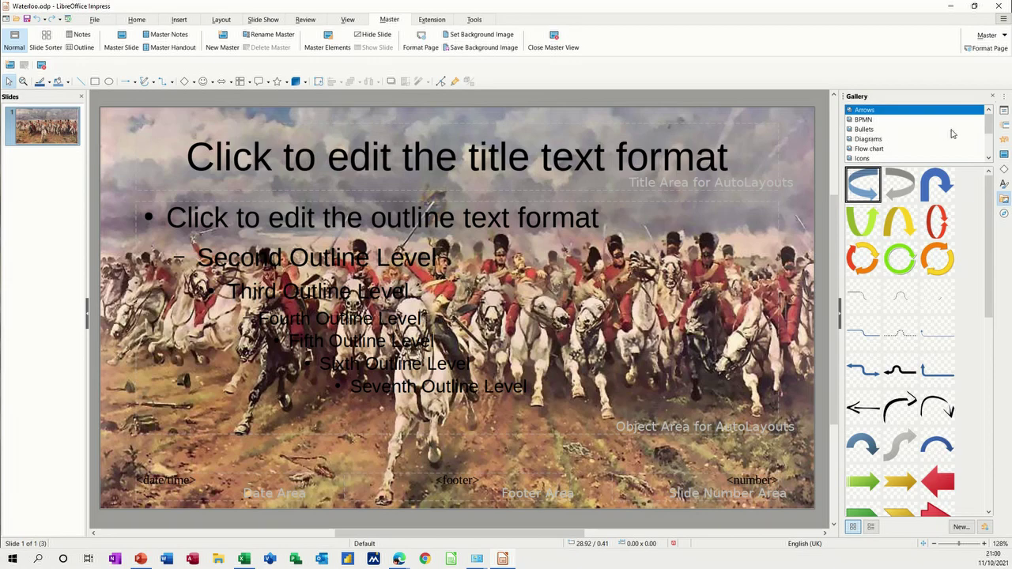
pyautogui.click(1005, 125)
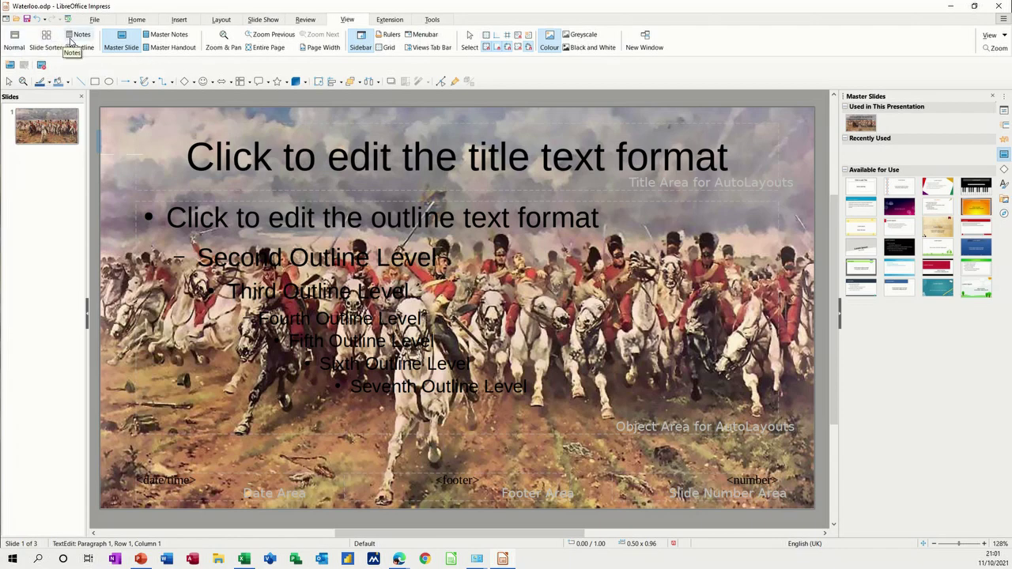
# Leave master editing and browse the three slides, ending on the Waterloo title slide
pyautogui.click(41, 65)
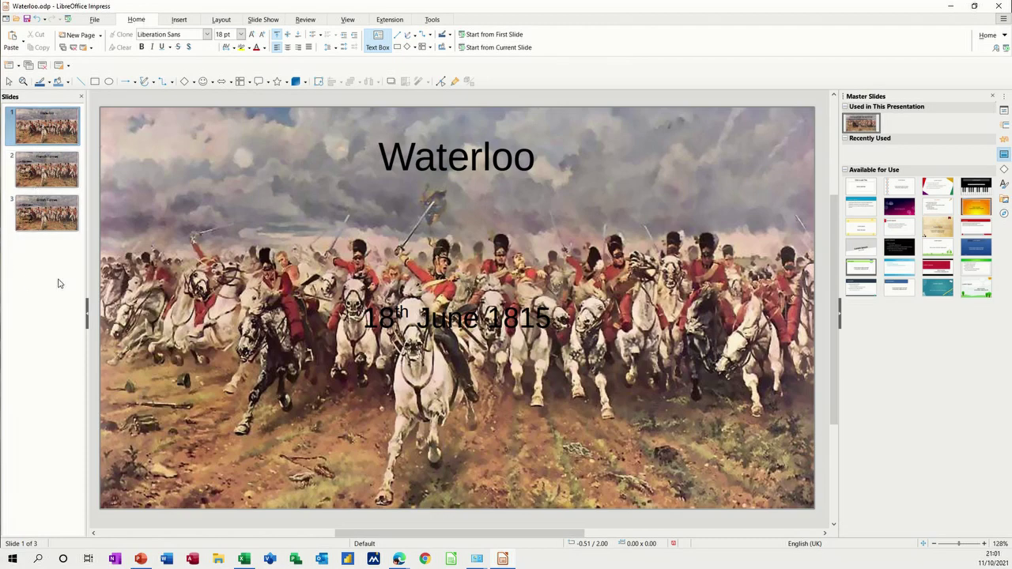
pyautogui.click(48, 175)
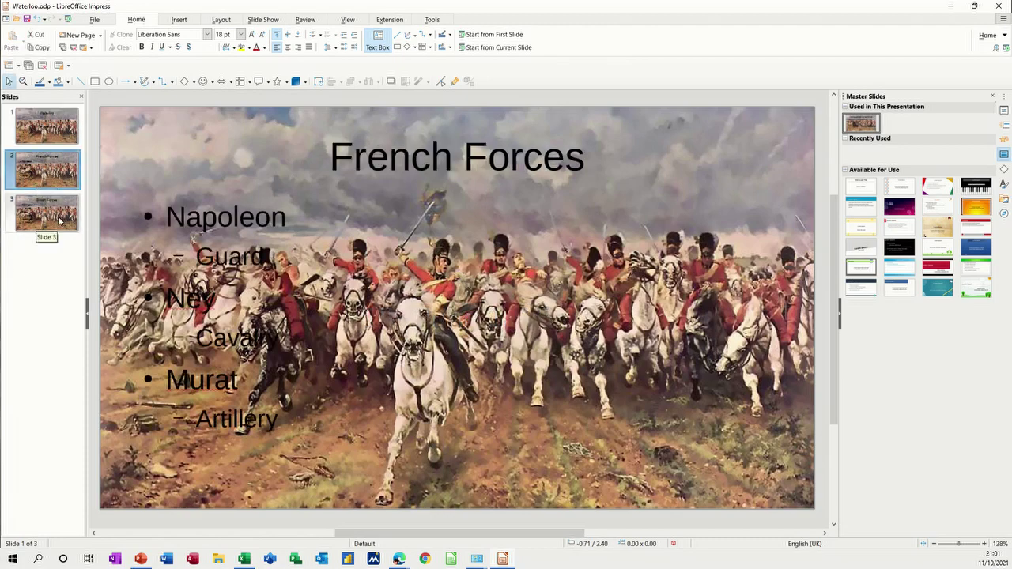
pyautogui.click(59, 221)
pyautogui.click(44, 134)
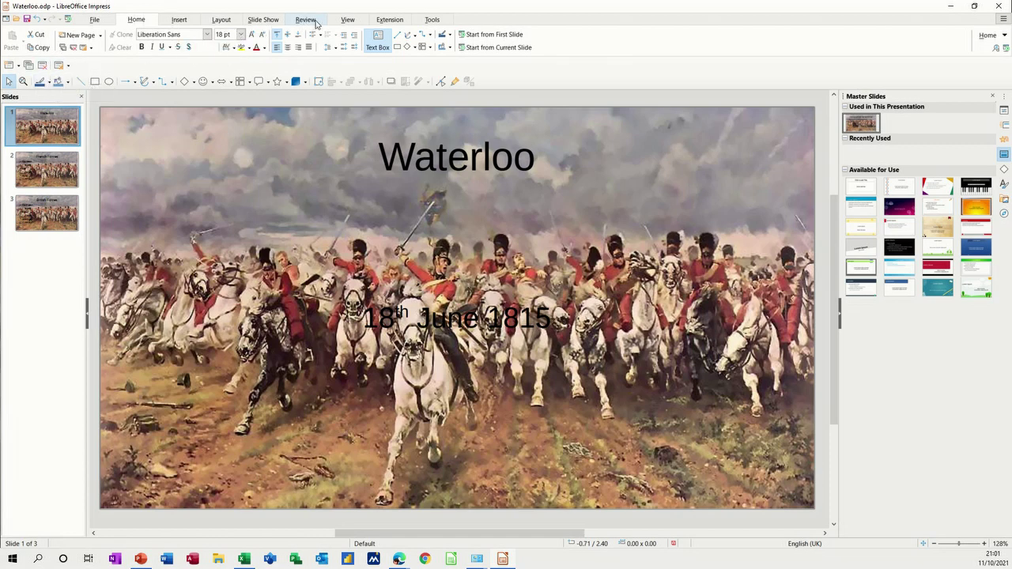
# Preview the Slide Sorter and Outline views, then switch to Notes view
pyautogui.click(345, 21)
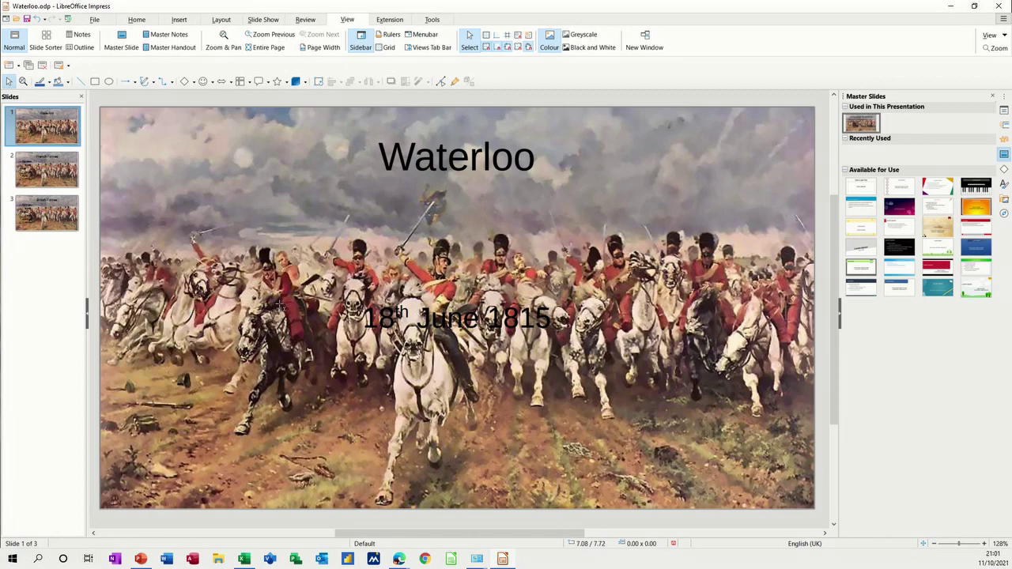
pyautogui.click(47, 44)
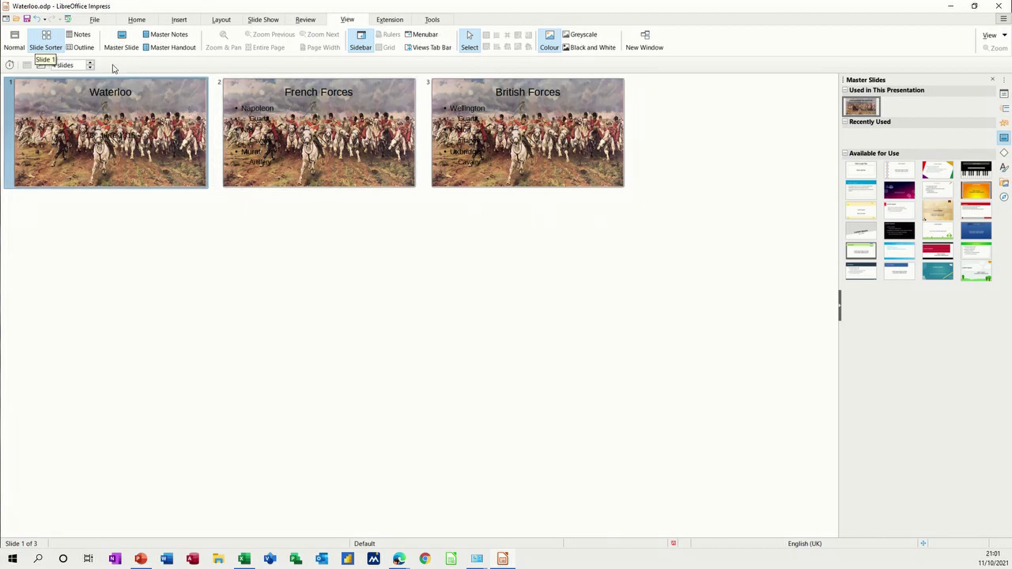
pyautogui.click(82, 48)
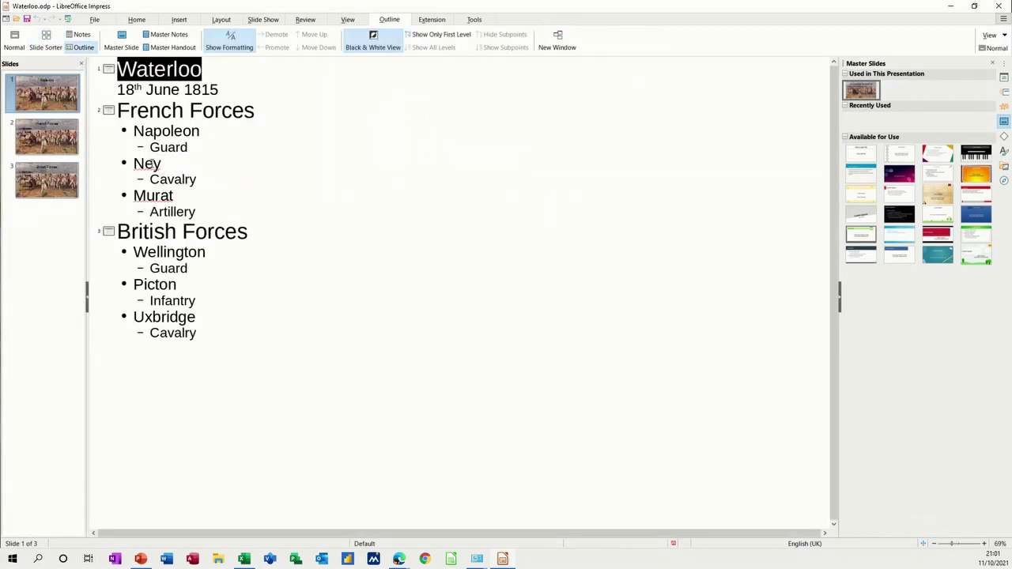
pyautogui.click(76, 35)
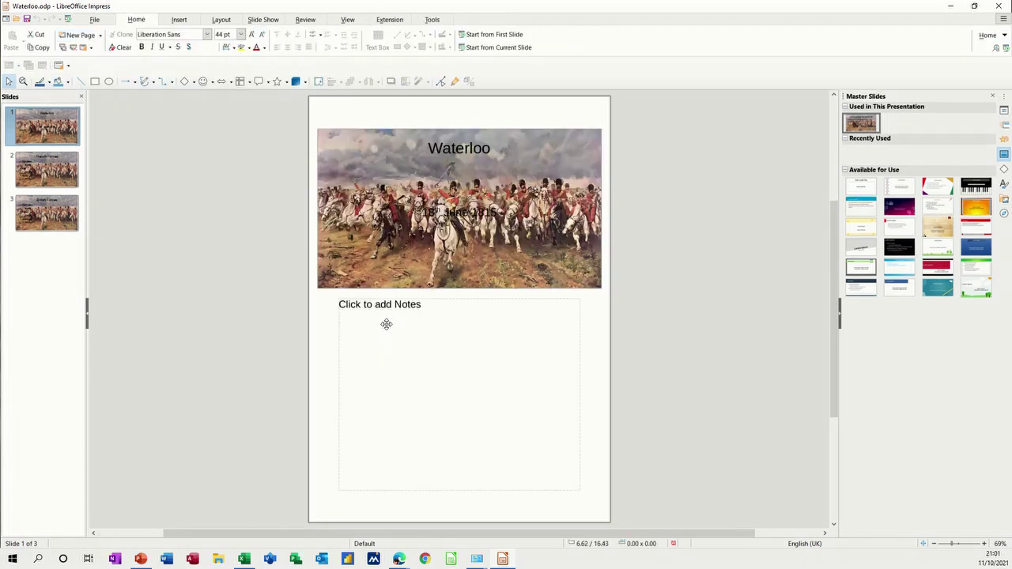
# Select the British Forces slide's notes area and turn on bullets
pyautogui.click(360, 311)
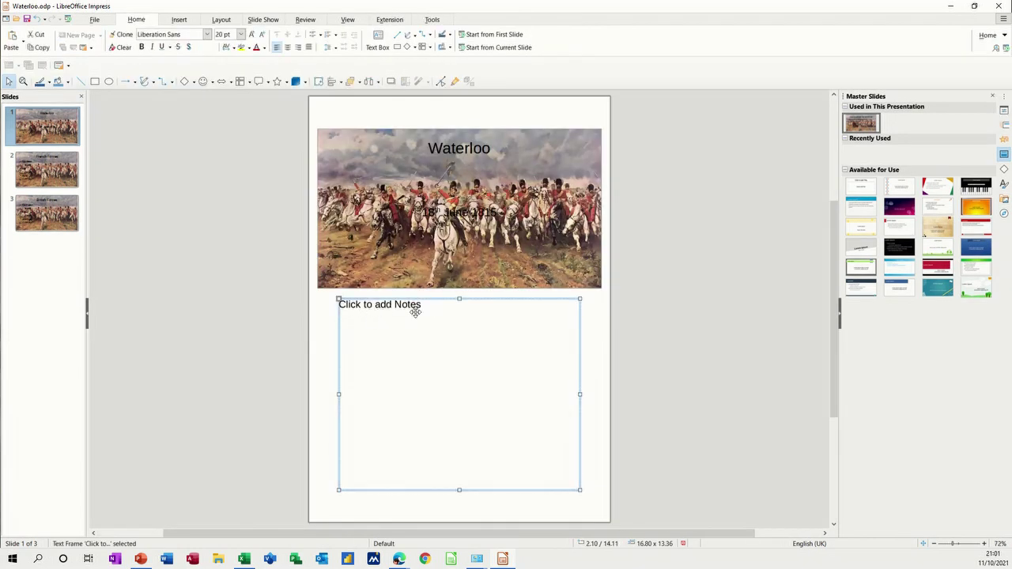
pyautogui.click(50, 182)
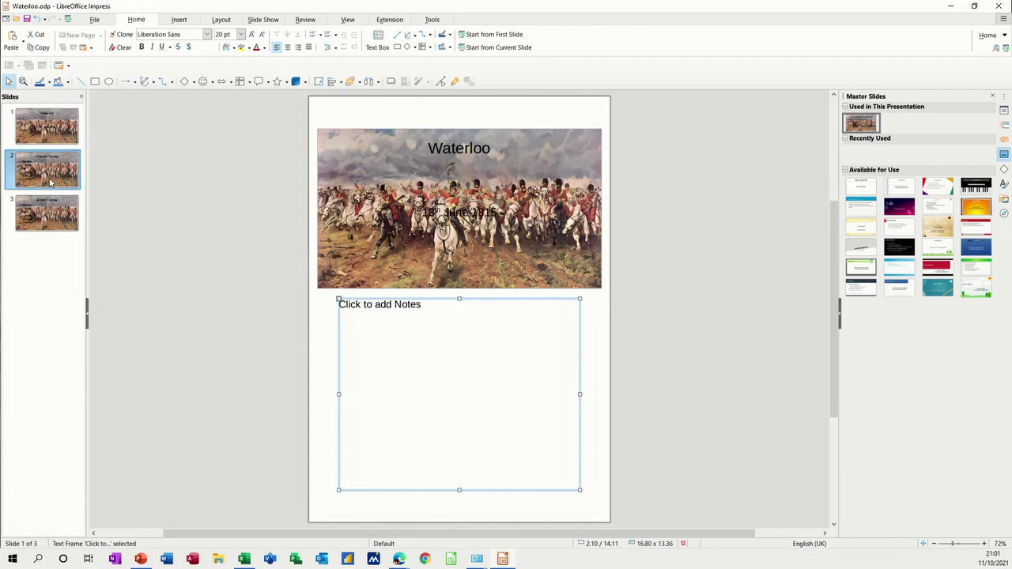
pyautogui.click(47, 212)
pyautogui.click(378, 309)
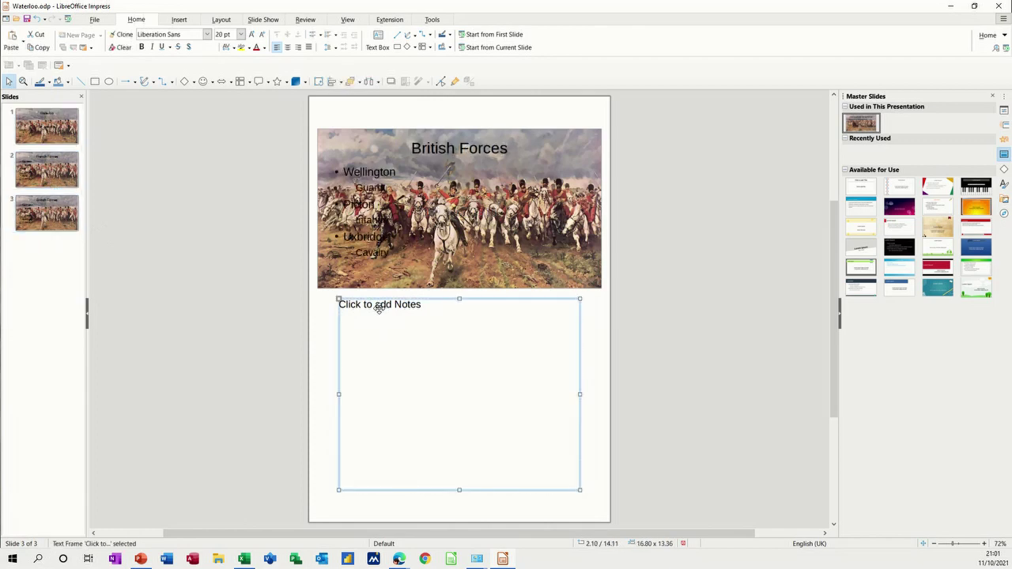
pyautogui.click(312, 34)
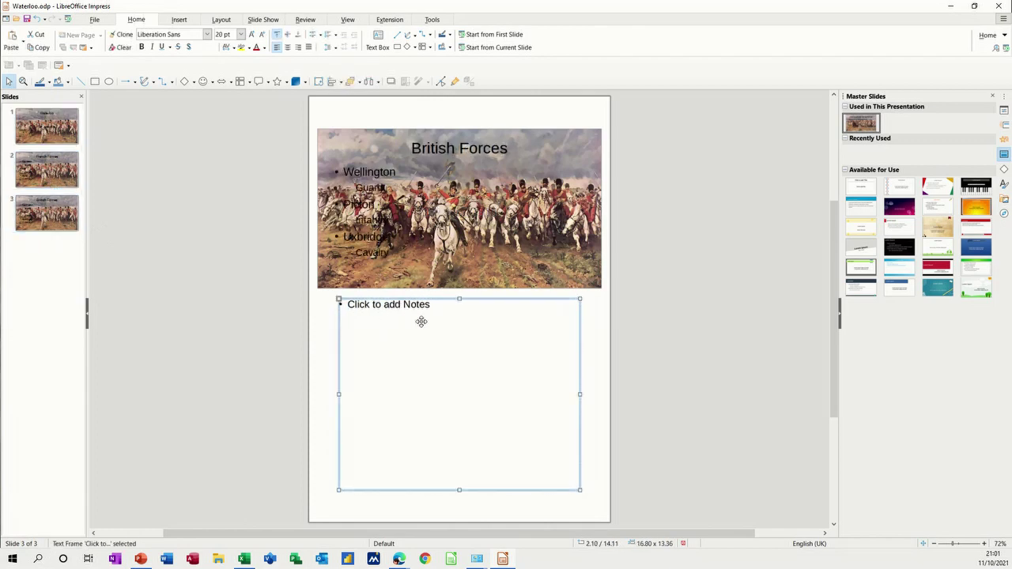
# Write notes: Wellington born 1769 died 1852, Picton shot in head, Uxbridge buried at Waterloo
pyautogui.write('W')
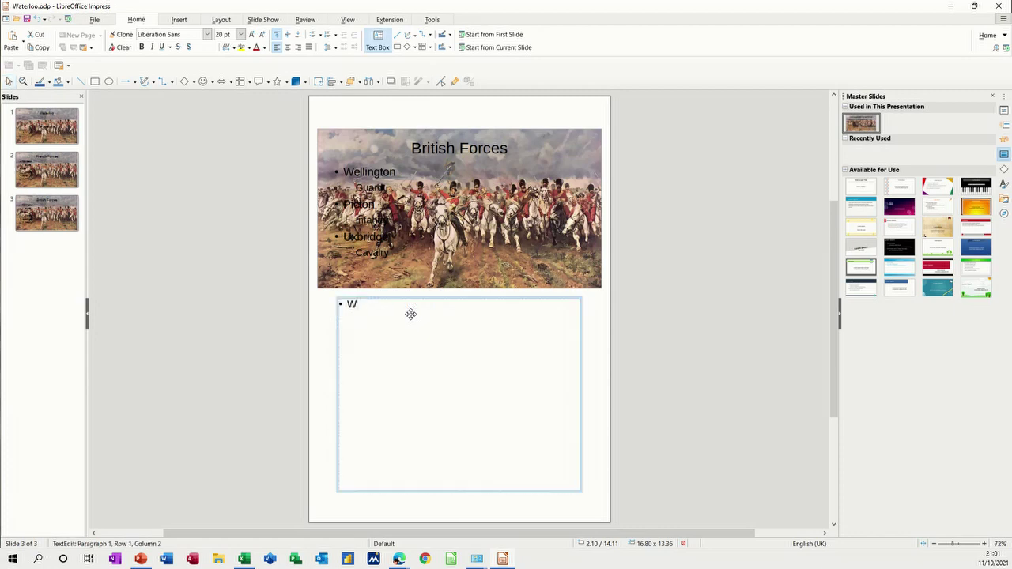
pyautogui.write('ellington - bo')
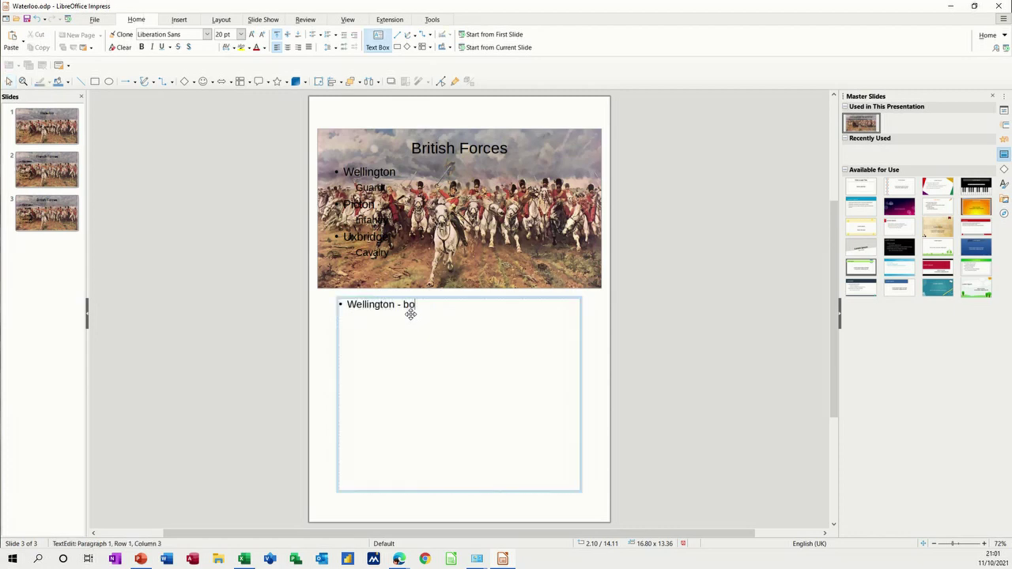
pyautogui.write('rn 1769 died 1852')
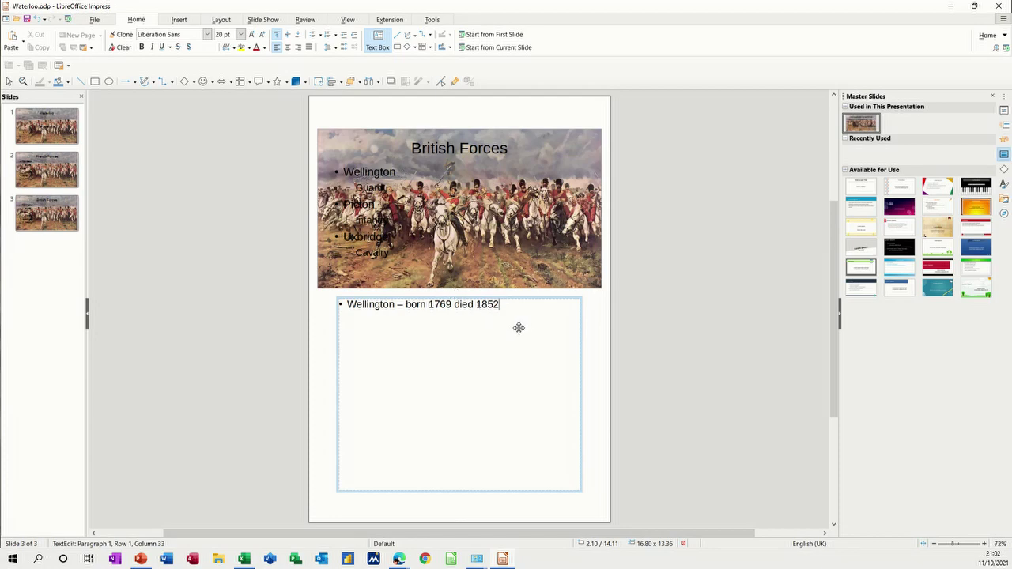
pyautogui.write('Picton – forg')
pyautogui.write('ot uniform shot inhead')
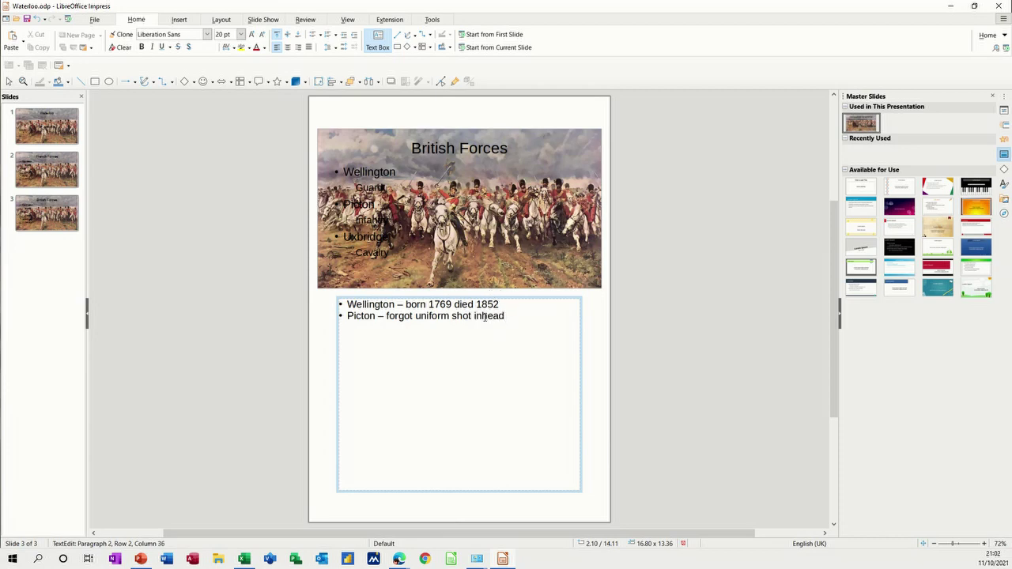
pyautogui.click(483, 317)
pyautogui.write('st leg, burried at Waterloo')
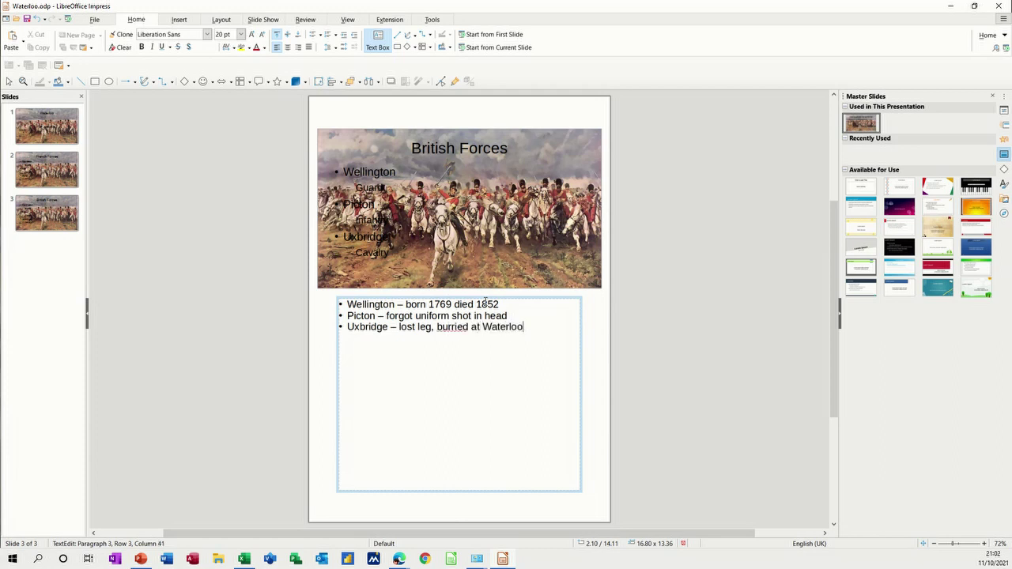
pyautogui.rightClick(454, 330)
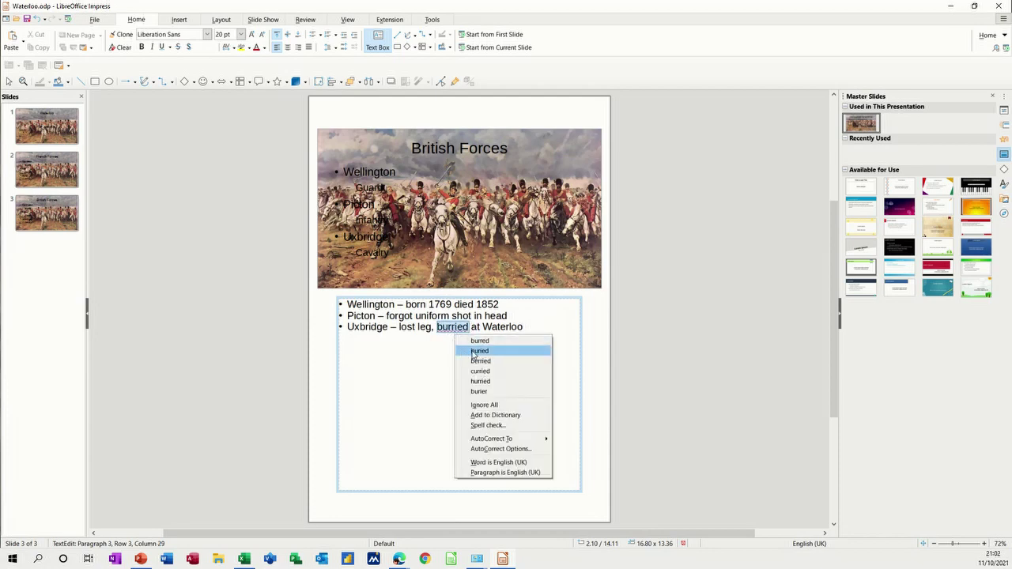
pyautogui.click(466, 350)
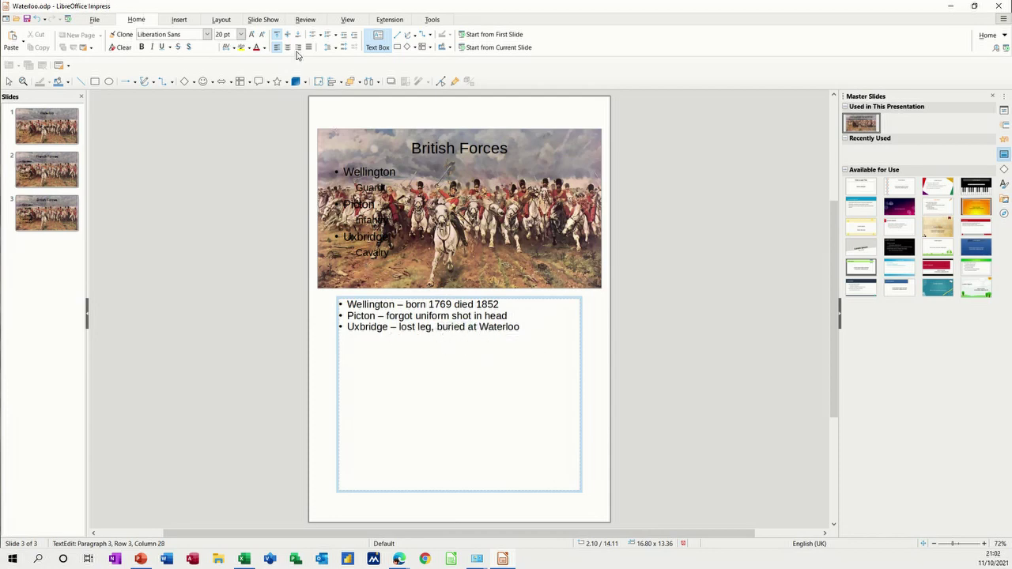
pyautogui.click(265, 218)
pyautogui.click(347, 19)
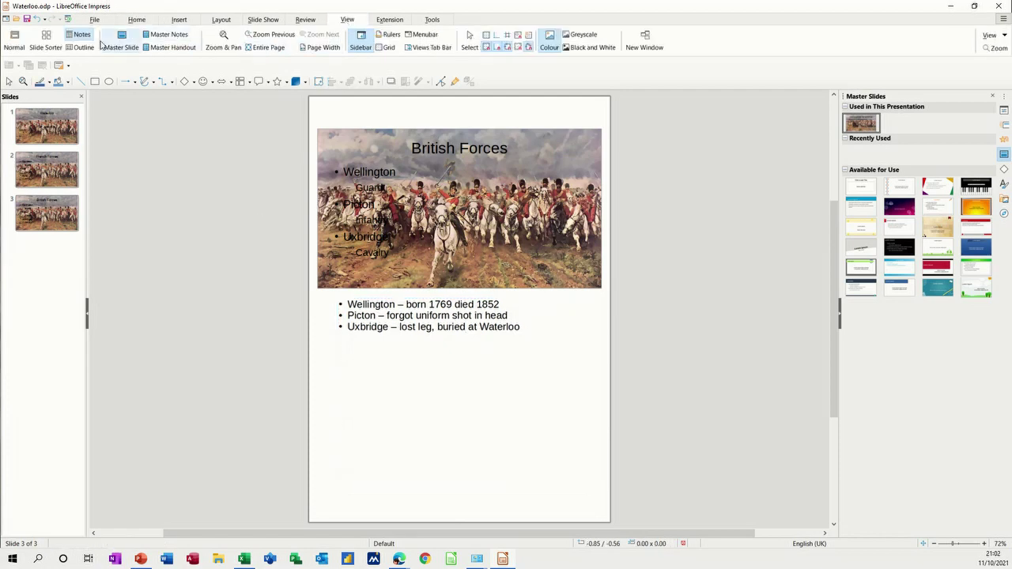
# Review the French Forces, British Forces and Waterloo notes pages, then return to Normal view on slide 1
pyautogui.click(14, 40)
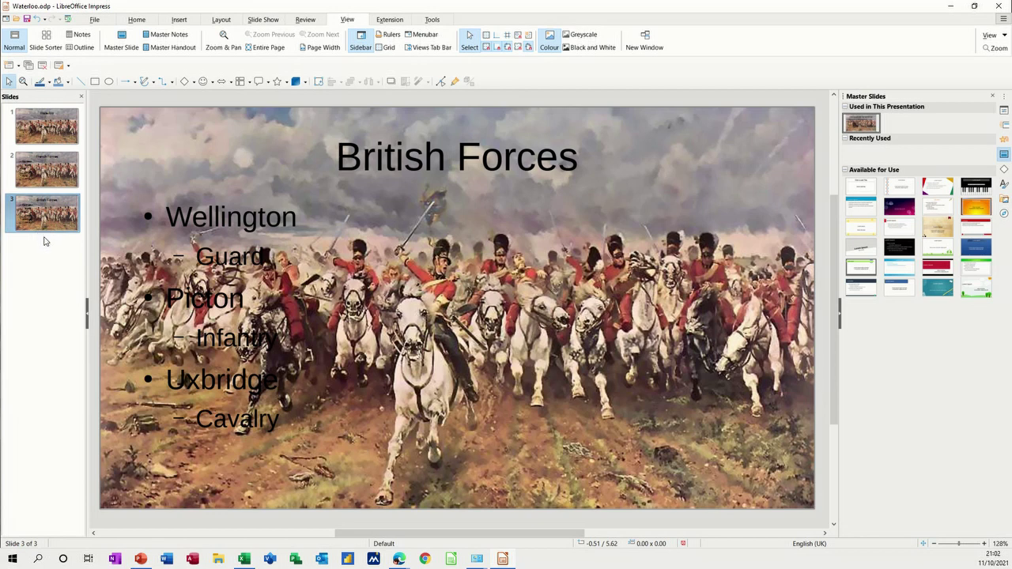
pyautogui.click(44, 170)
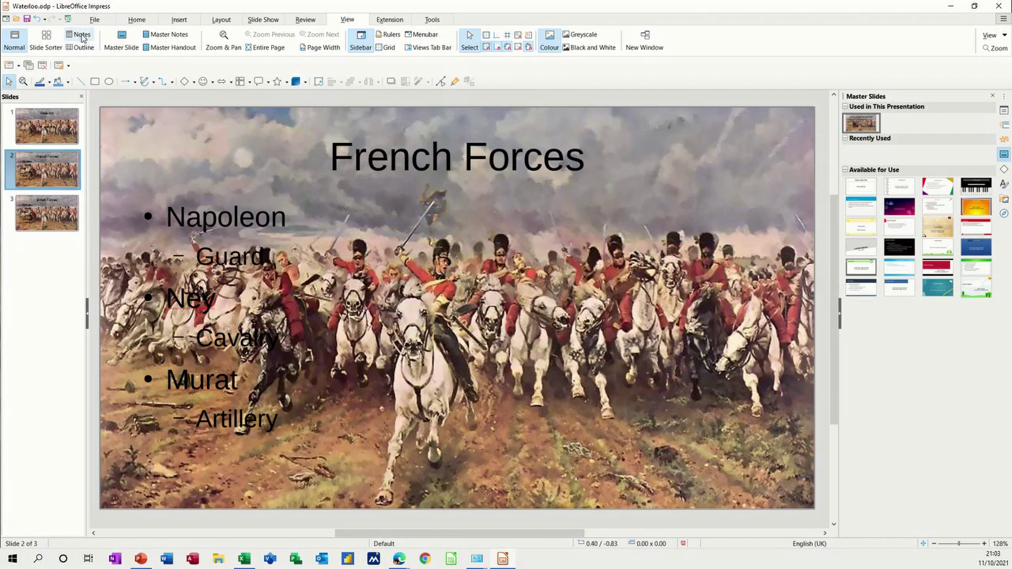
pyautogui.click(81, 35)
pyautogui.click(51, 213)
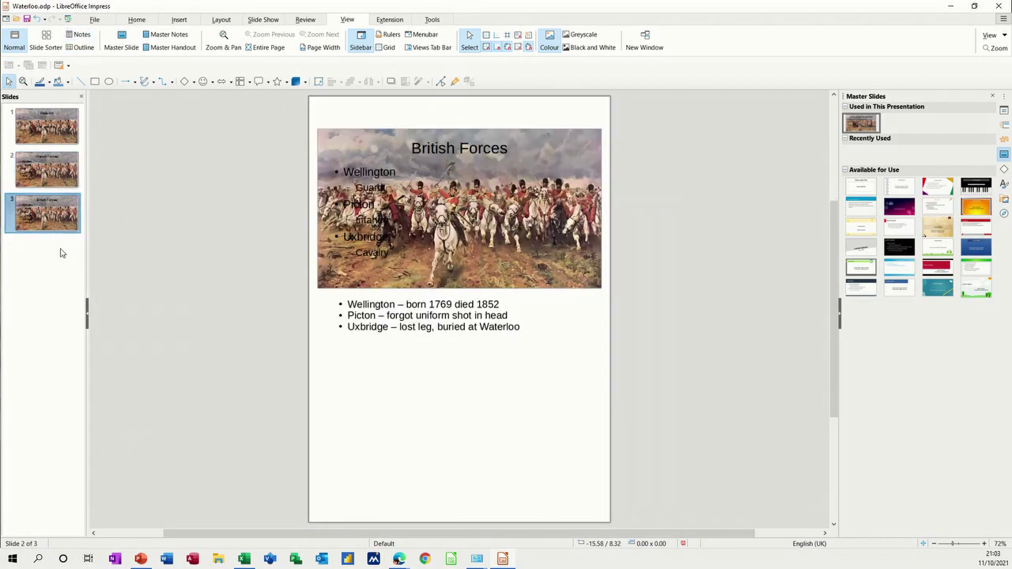
pyautogui.click(47, 127)
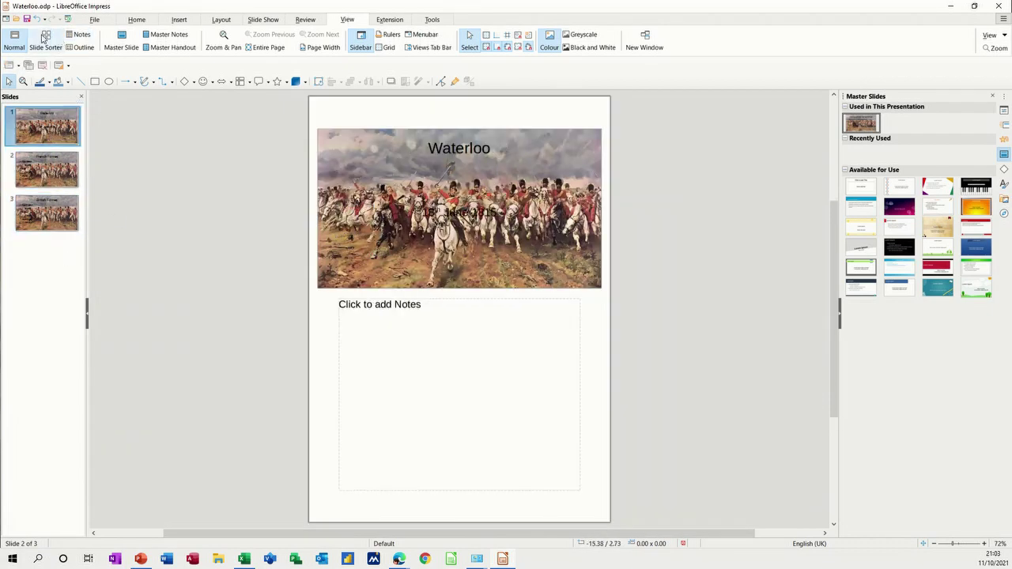
pyautogui.click(14, 40)
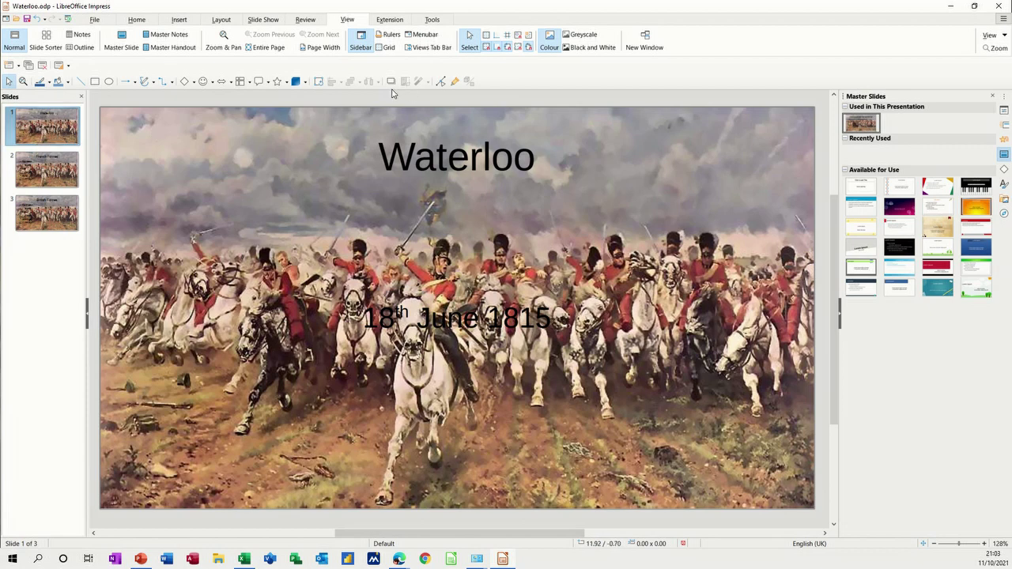
# Apply a Dissolve transition to all three slides, then select the French Forces slide
pyautogui.click(263, 20)
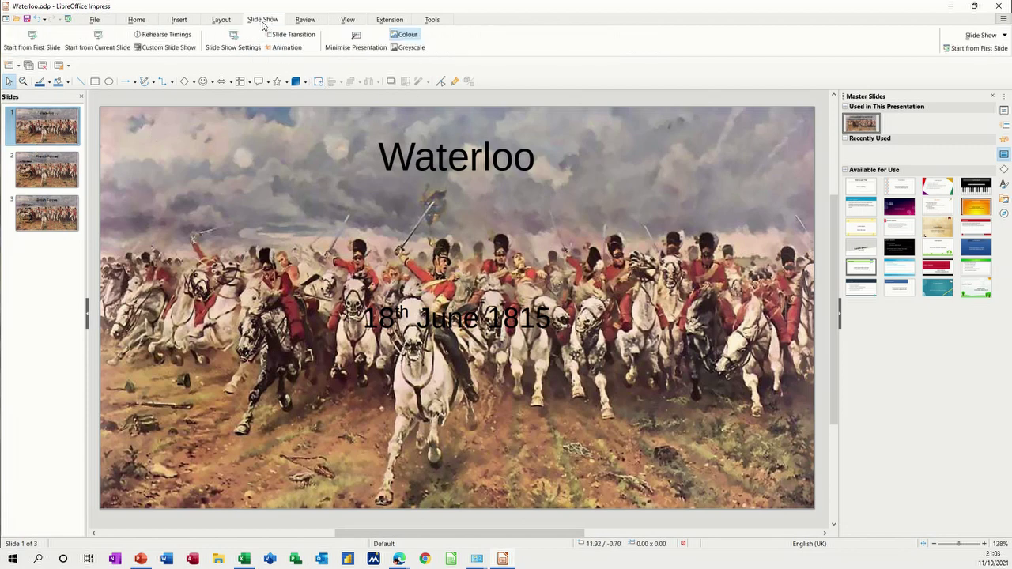
pyautogui.click(1004, 125)
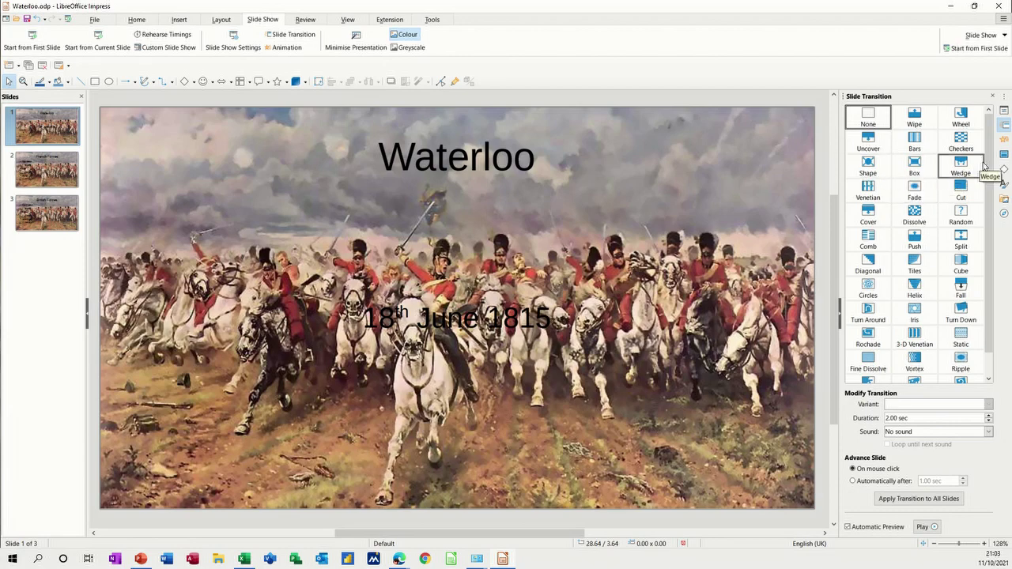
pyautogui.click(1005, 155)
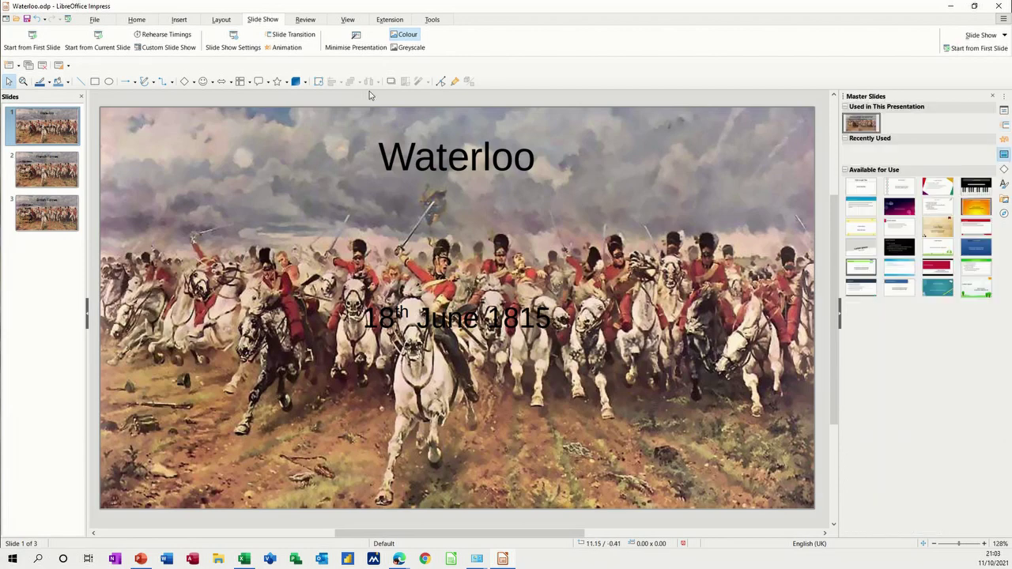
pyautogui.click(279, 53)
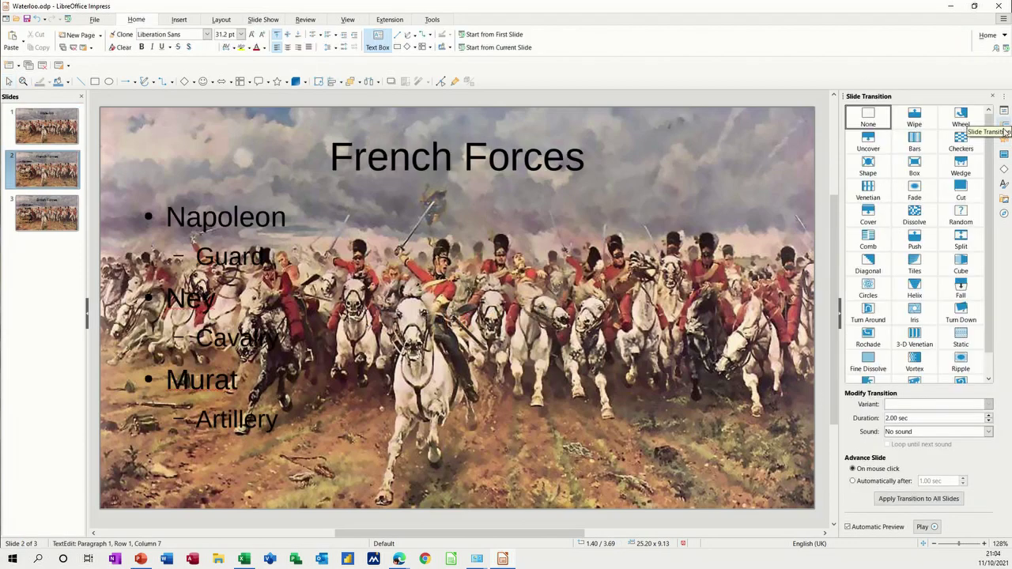
pyautogui.click(914, 213)
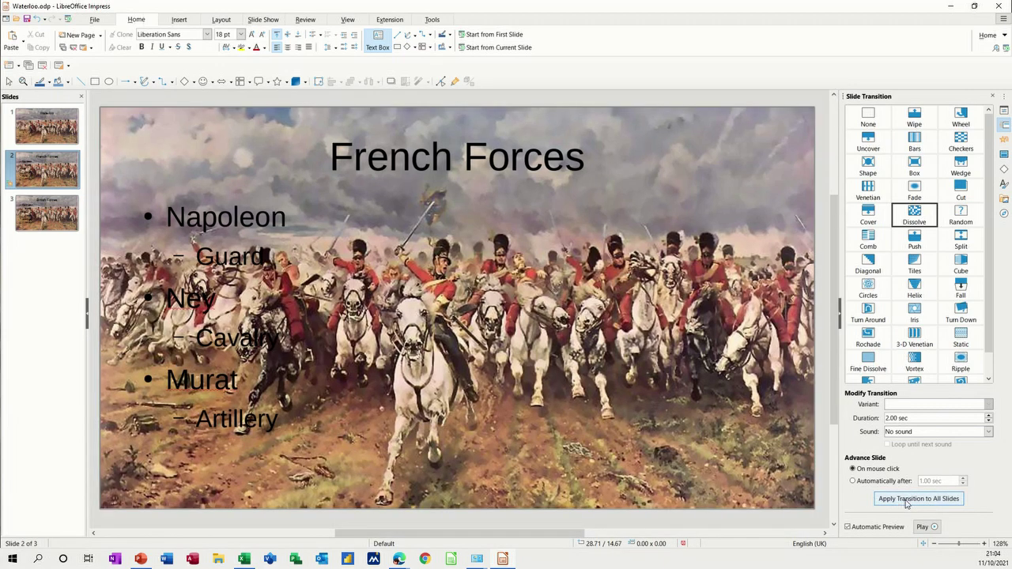
pyautogui.click(907, 500)
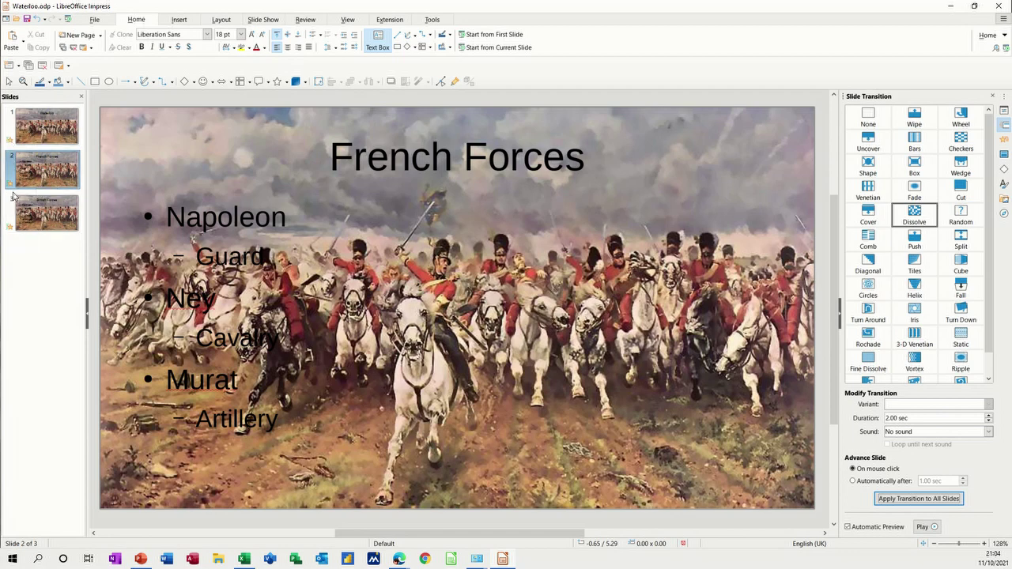
pyautogui.click(14, 190)
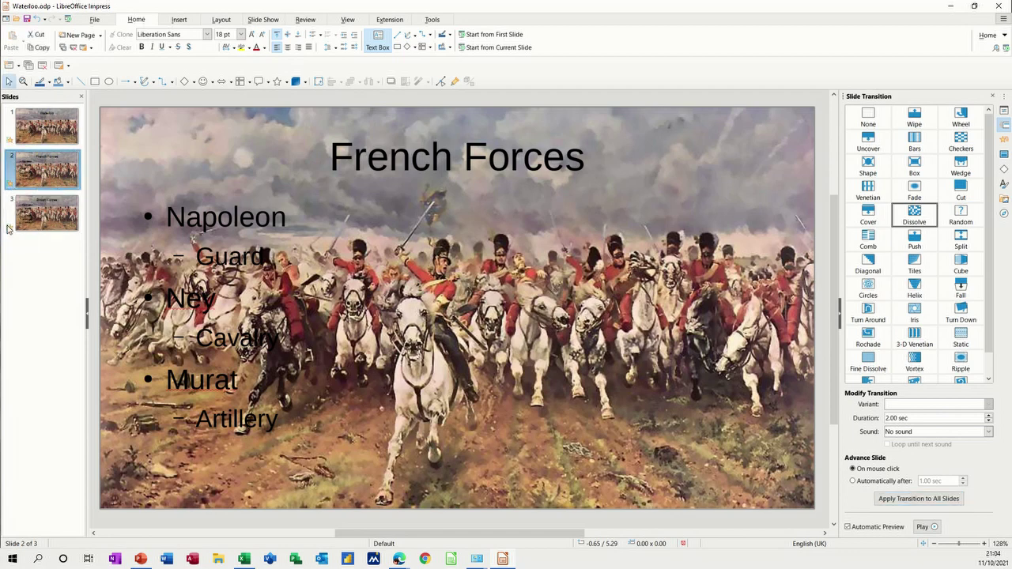
pyautogui.click(1004, 140)
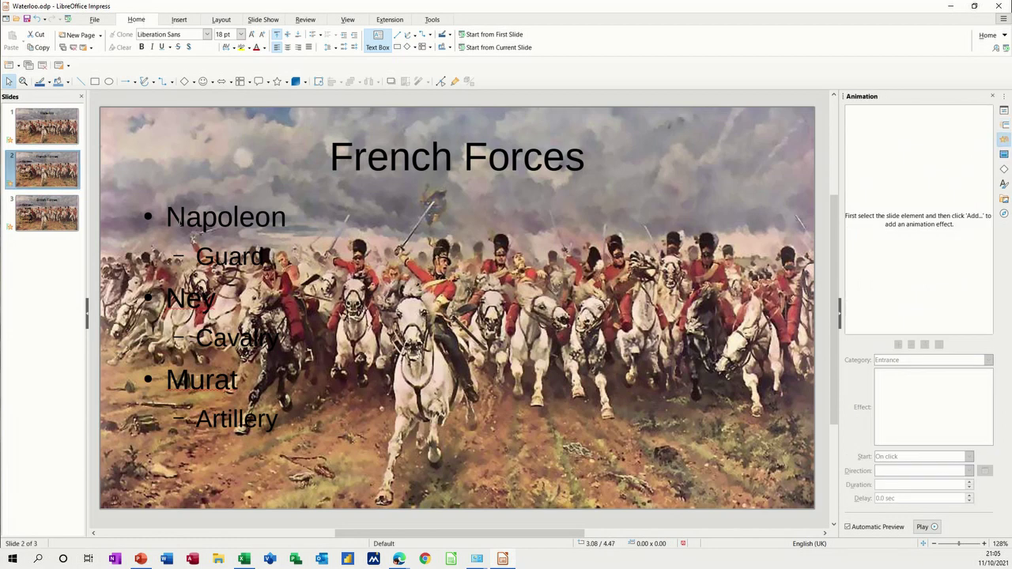
pyautogui.click(168, 219)
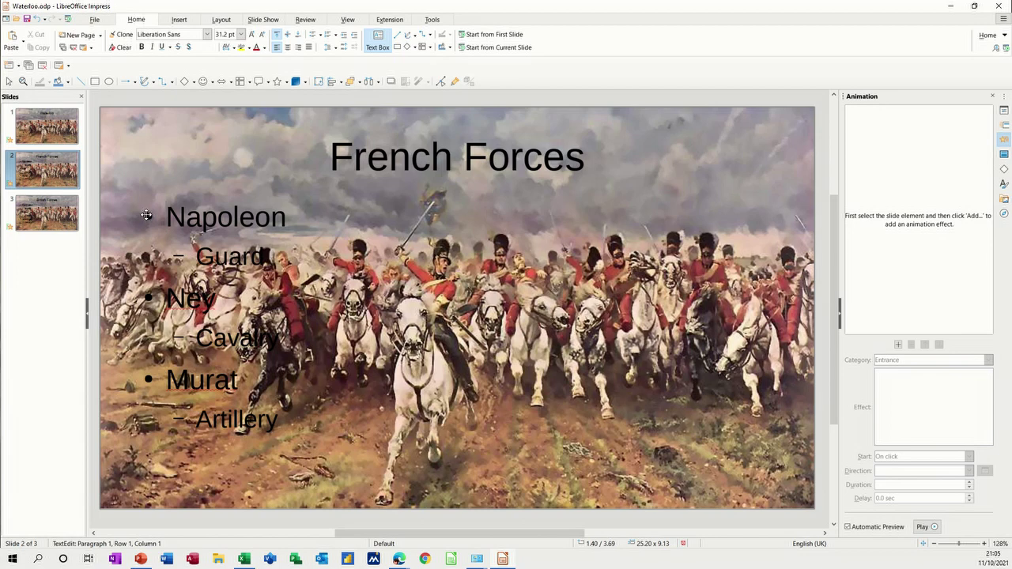
pyautogui.hotkey('shift', 'Down')
pyautogui.hotkey('shift', 'Down')
pyautogui.click(145, 197)
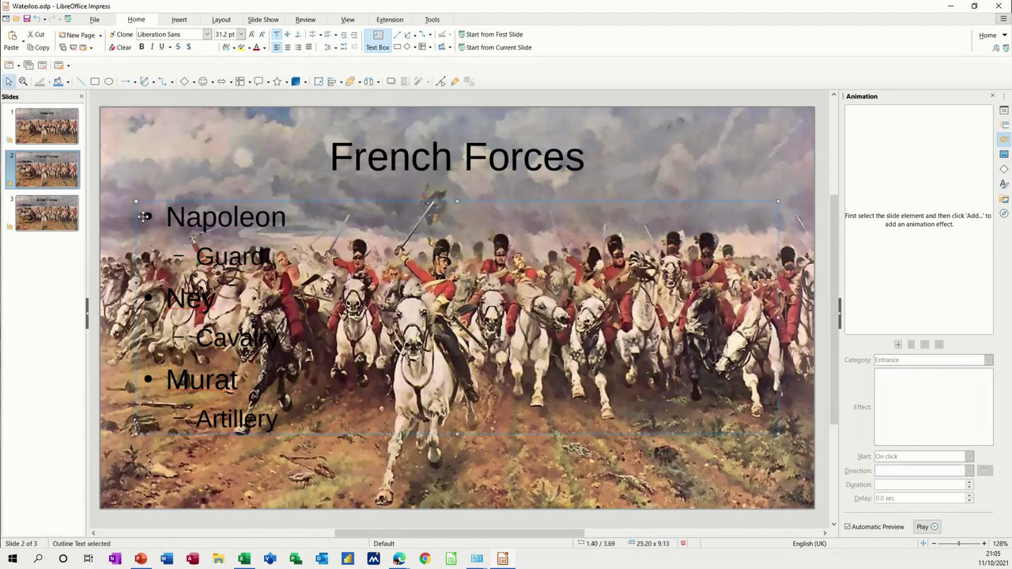
pyautogui.click(144, 216)
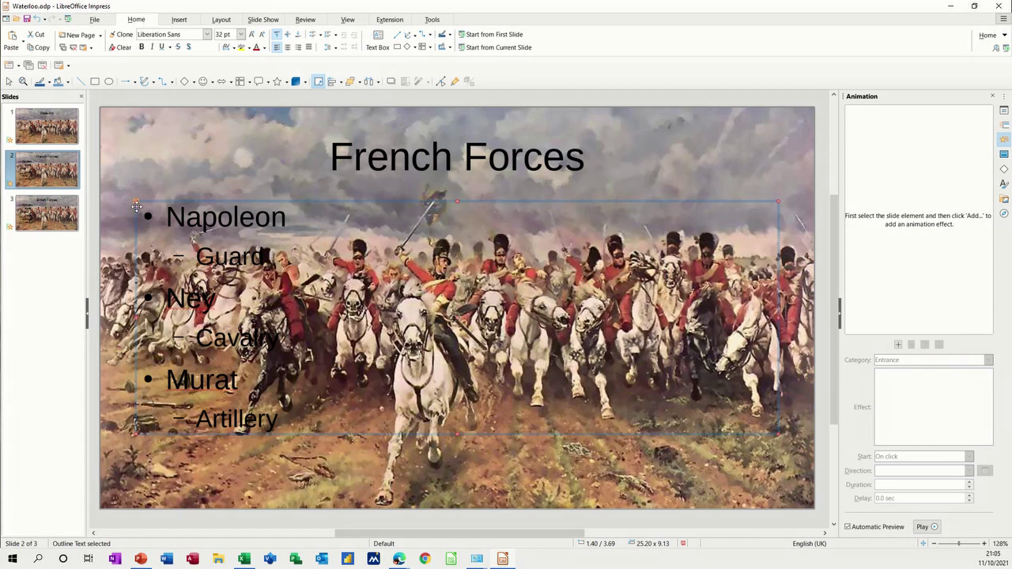
pyautogui.click(253, 261)
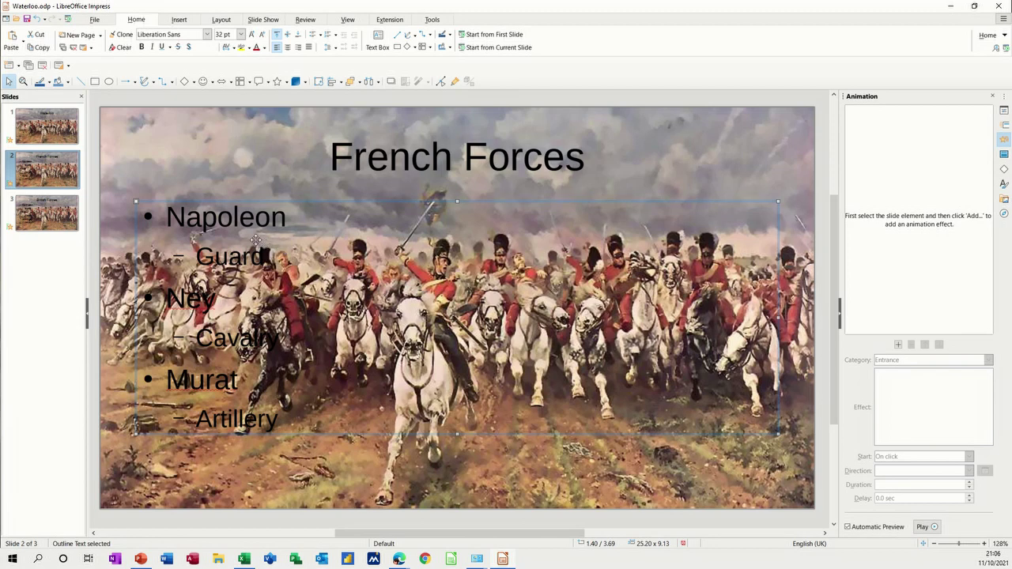
pyautogui.click(159, 203)
pyautogui.click(335, 162)
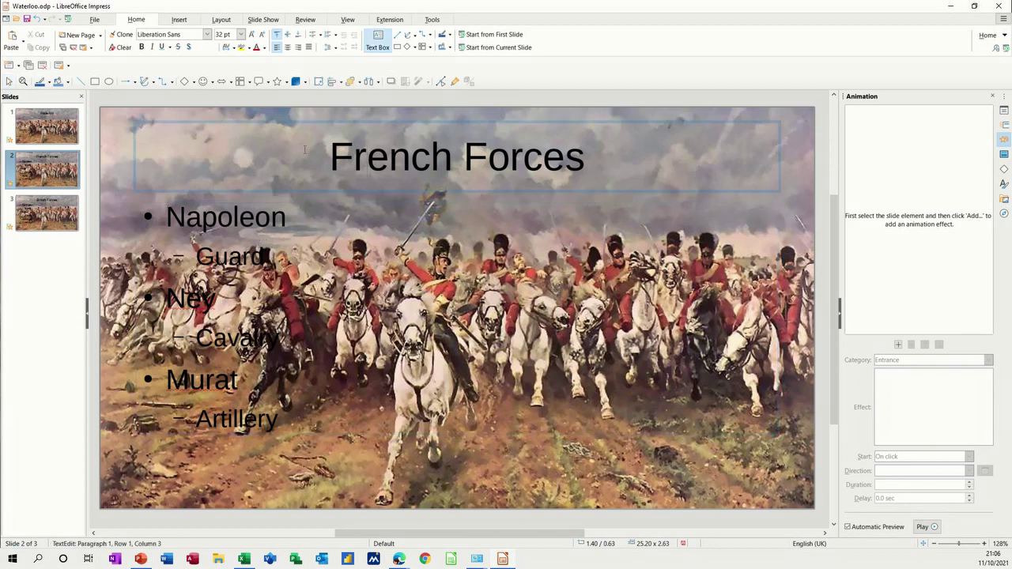
pyautogui.press('Escape')
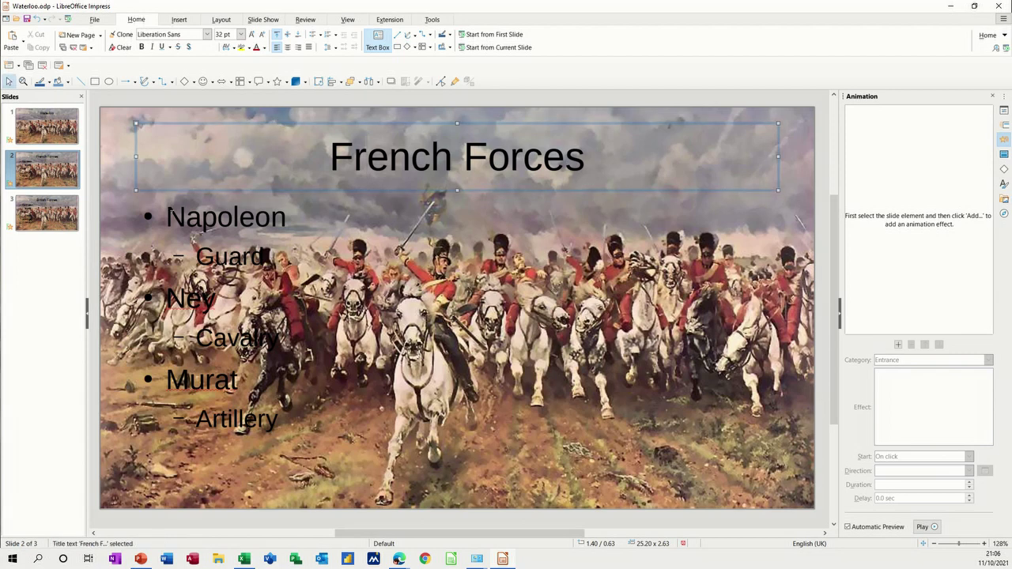
pyautogui.click(144, 216)
pyautogui.press('Escape')
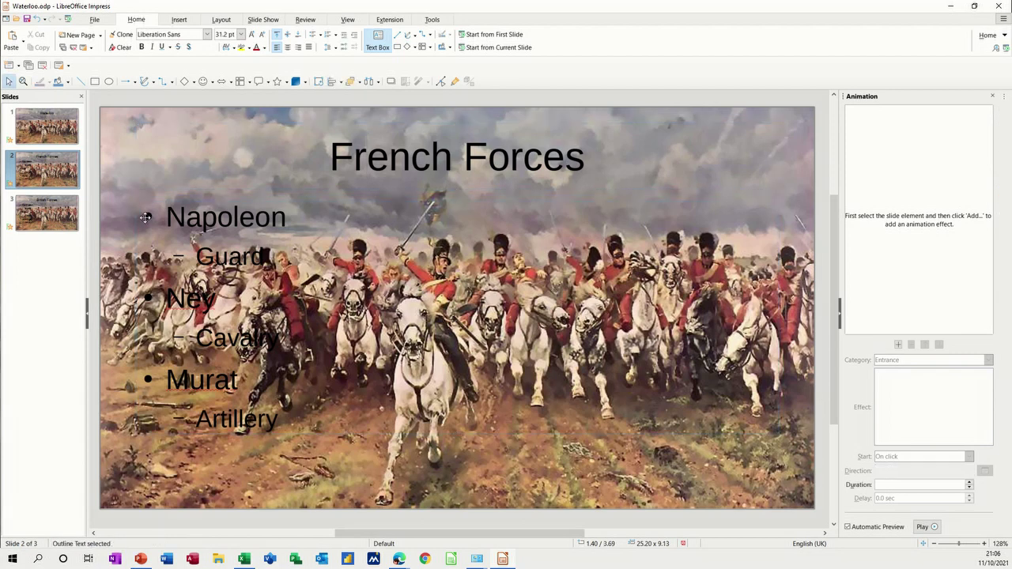
pyautogui.click(145, 216)
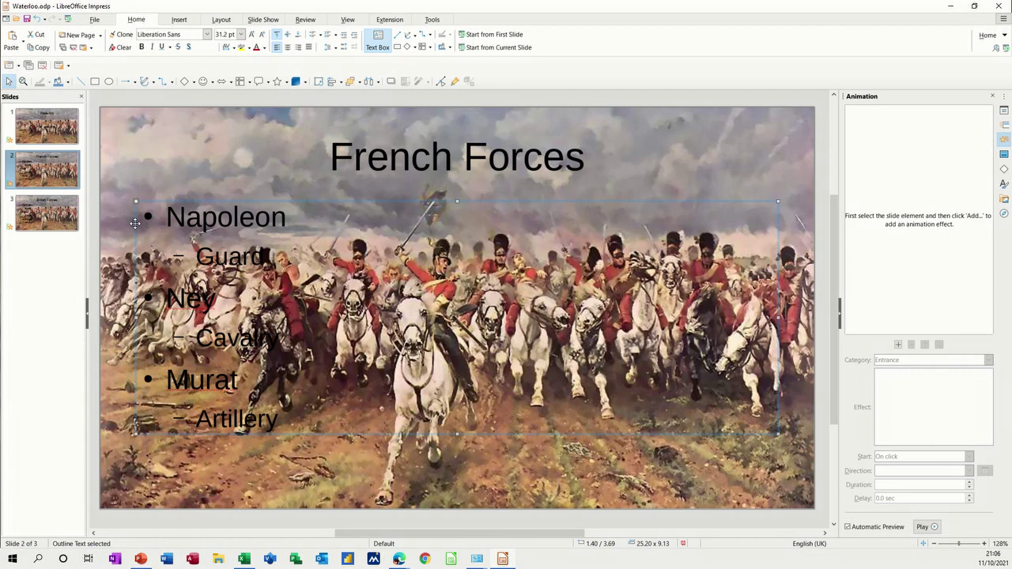
pyautogui.click(136, 202)
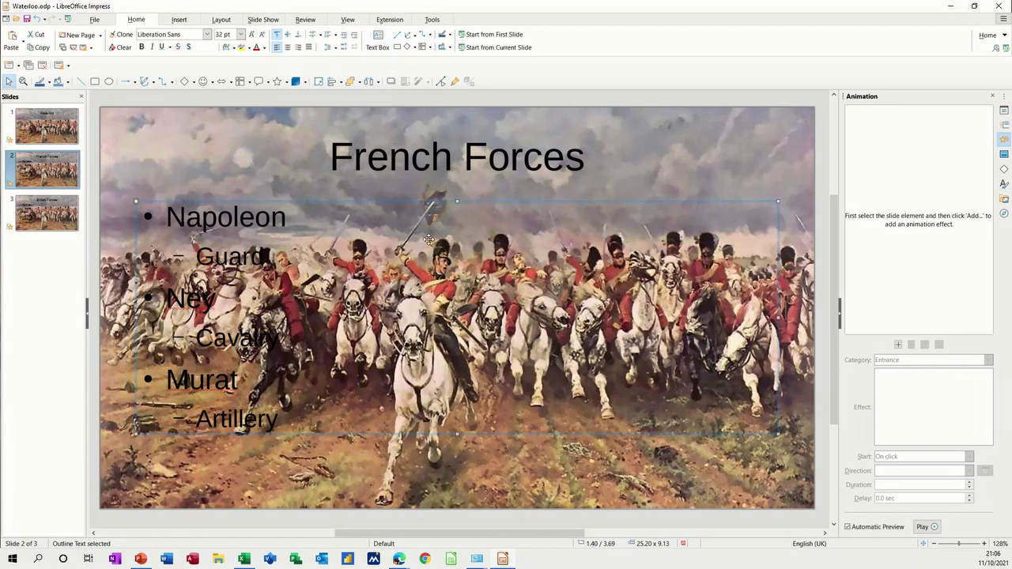
# Give the French Forces bullet list a Dissolve In entrance effect starting On click
pyautogui.click(899, 346)
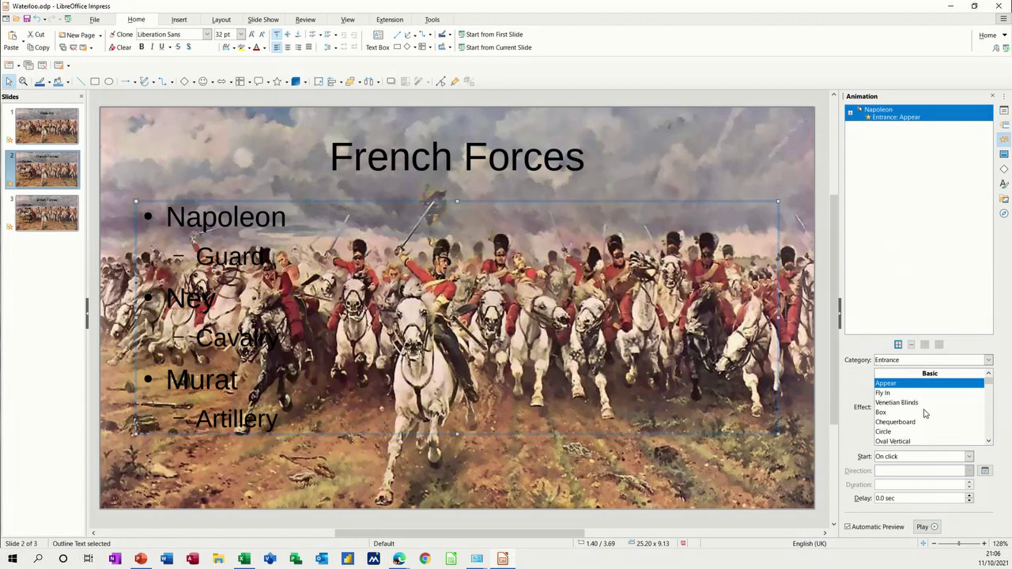
pyautogui.click(898, 423)
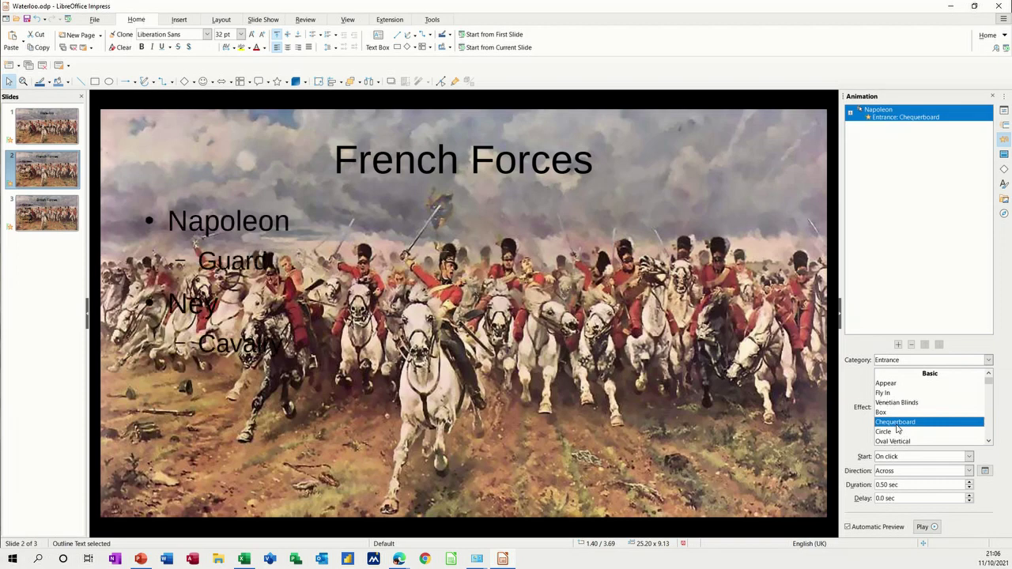
pyautogui.scroll(-2, 909, 432)
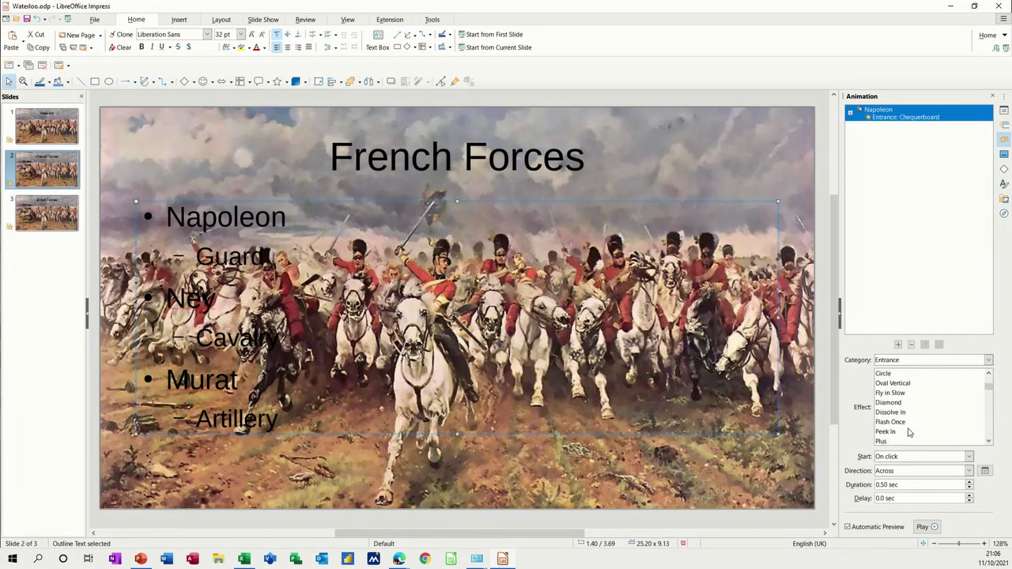
pyautogui.click(893, 412)
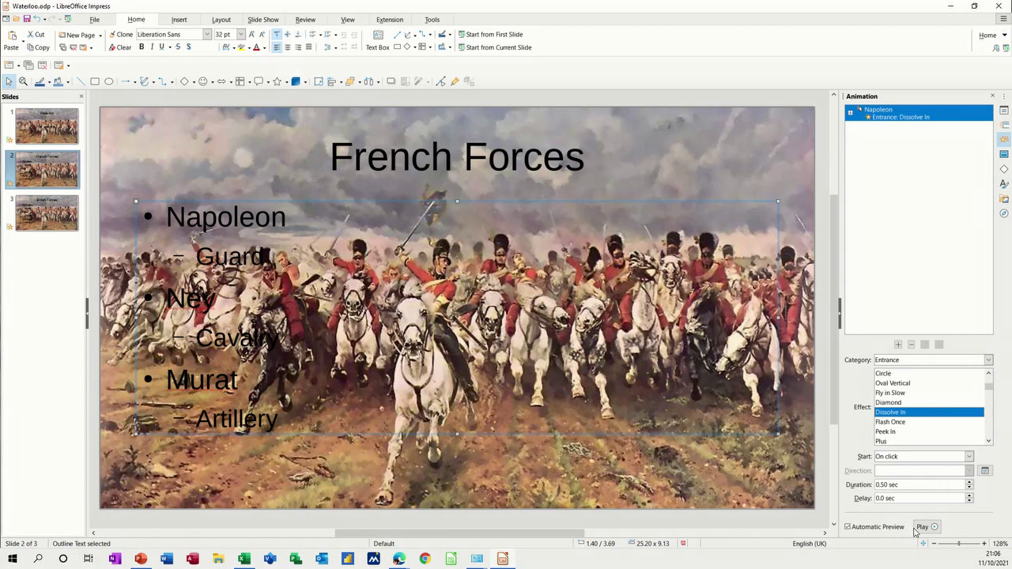
pyautogui.click(970, 457)
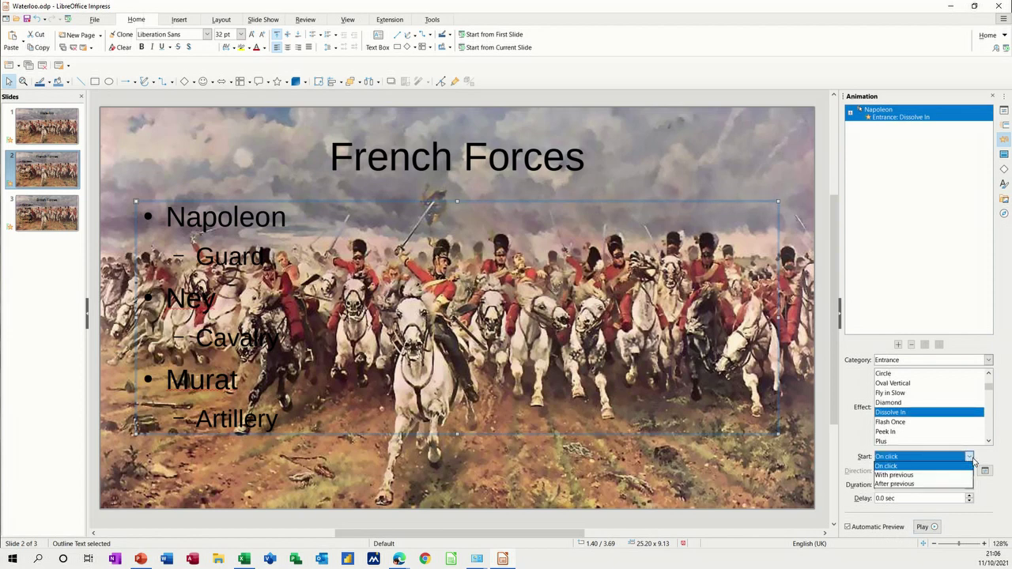
pyautogui.click(985, 473)
pyautogui.click(986, 472)
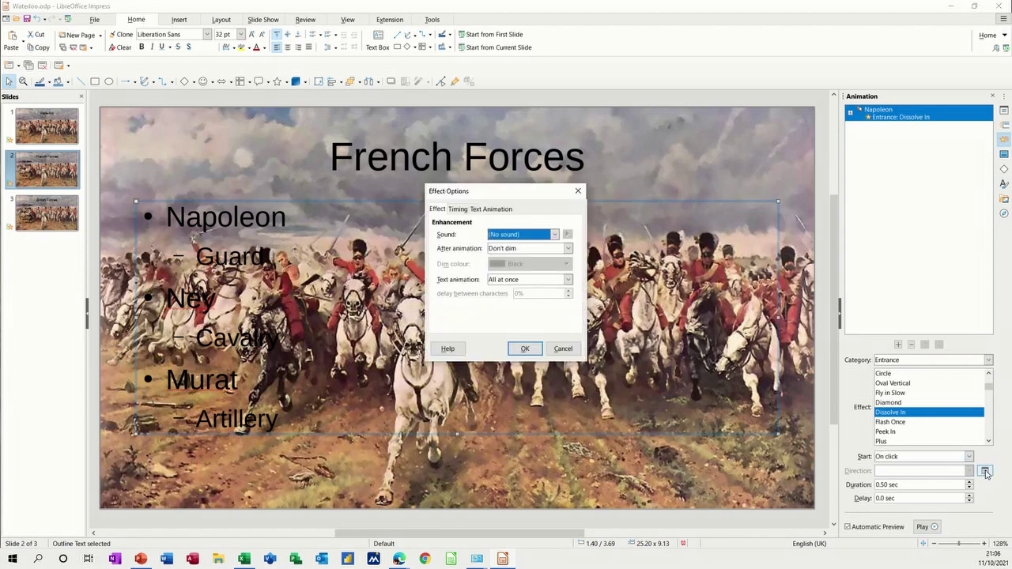
# Make the bullets dim to Light Gold 1 after their Dissolve In animation
pyautogui.click(484, 210)
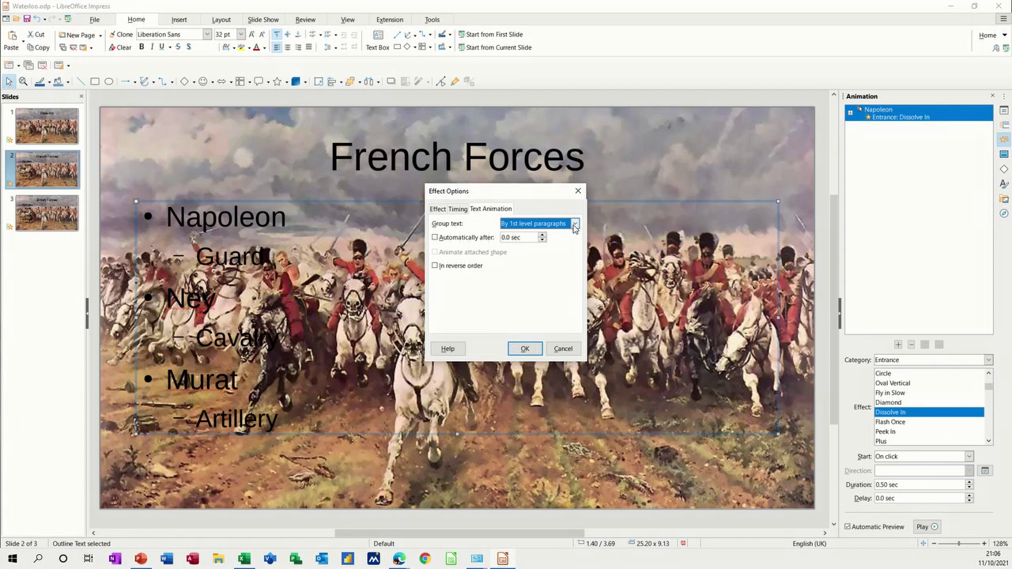
pyautogui.scroll(-1, 576, 227)
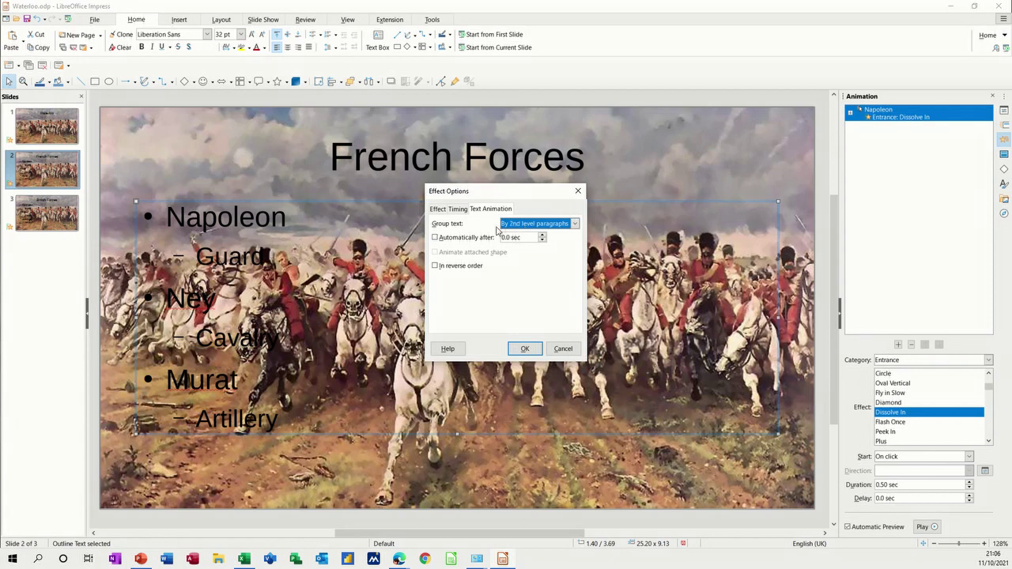
pyautogui.click(457, 209)
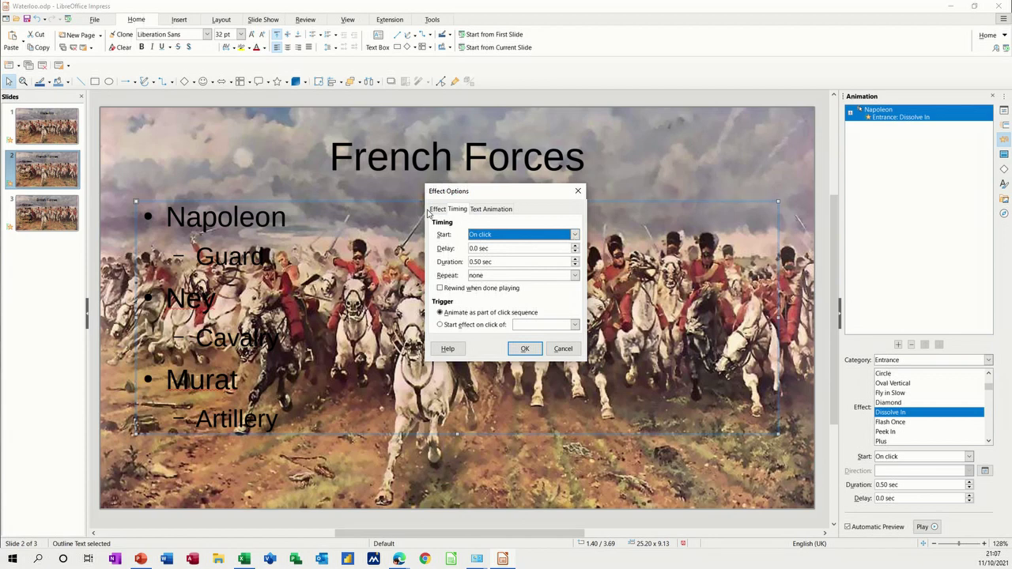
pyautogui.click(437, 210)
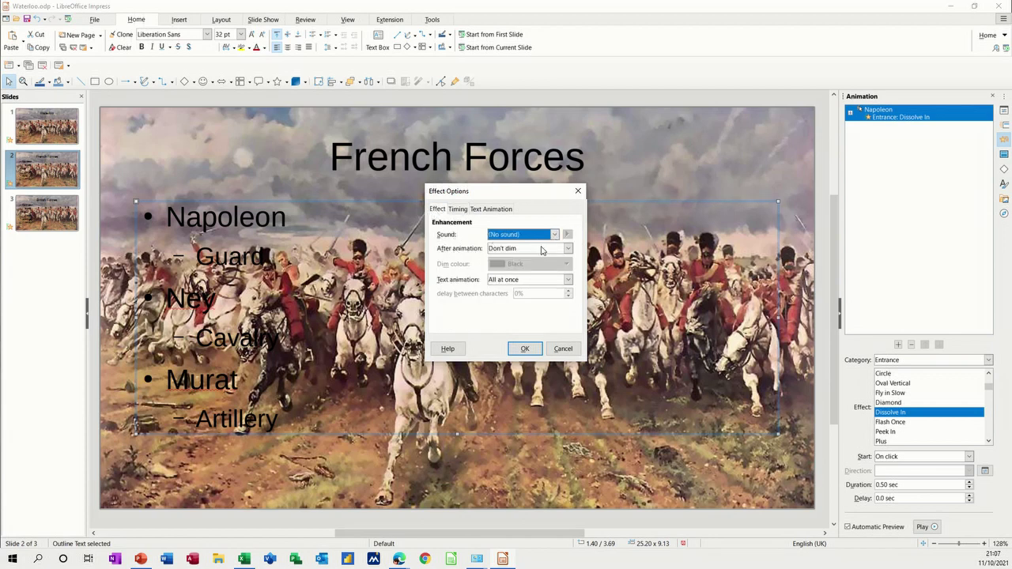
pyautogui.click(569, 249)
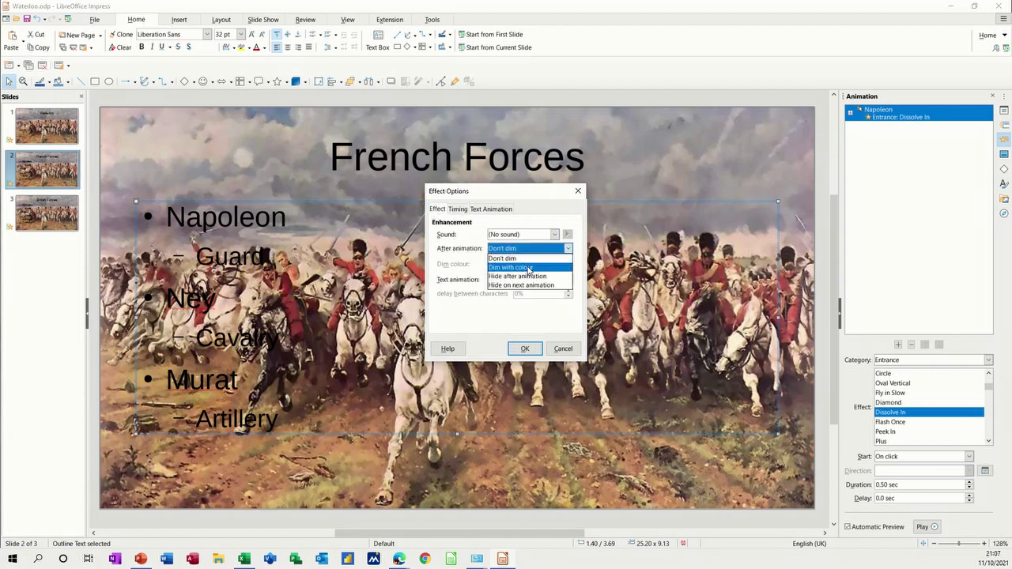
pyautogui.click(535, 267)
pyautogui.click(566, 266)
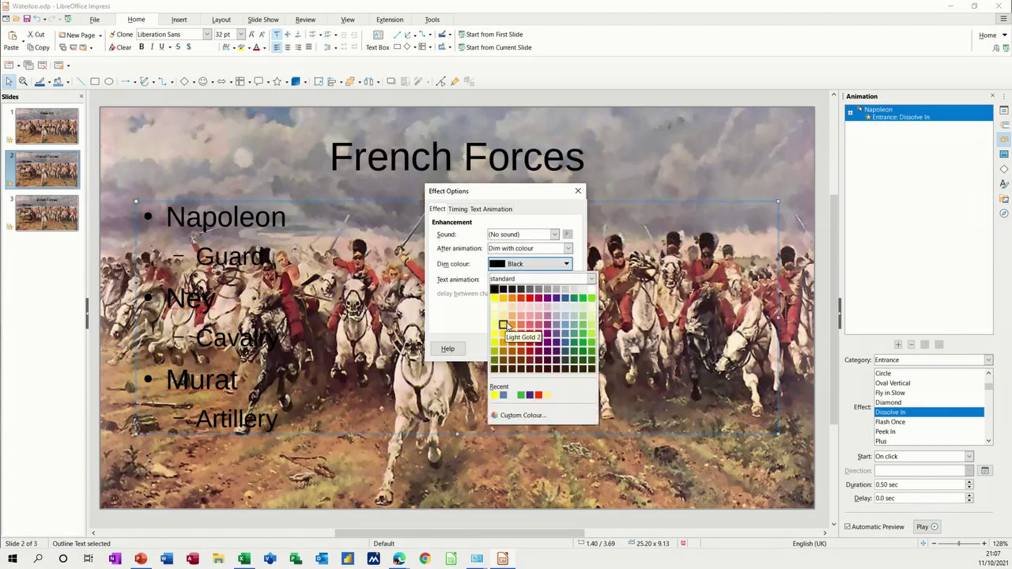
pyautogui.click(504, 333)
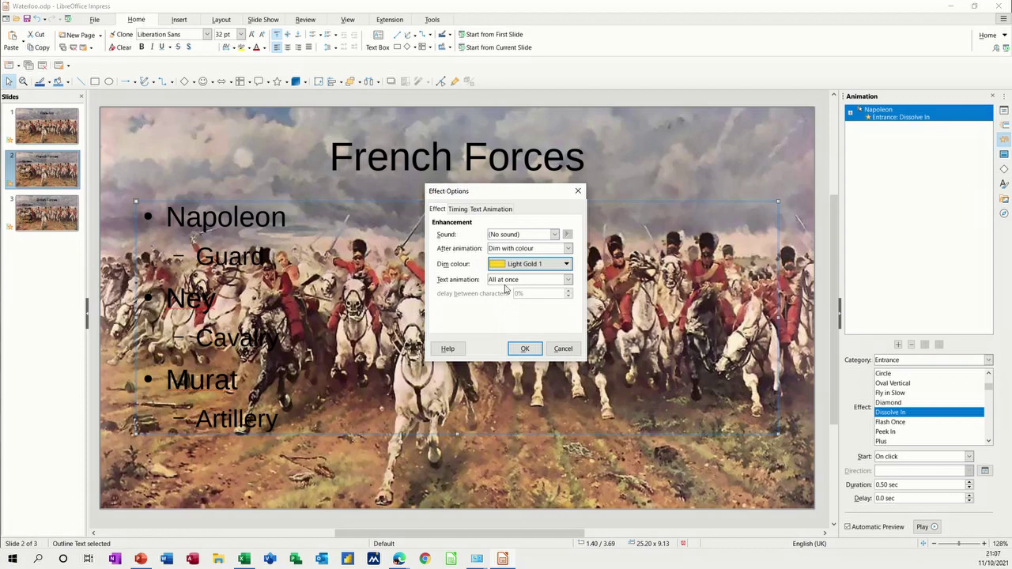
pyautogui.click(525, 349)
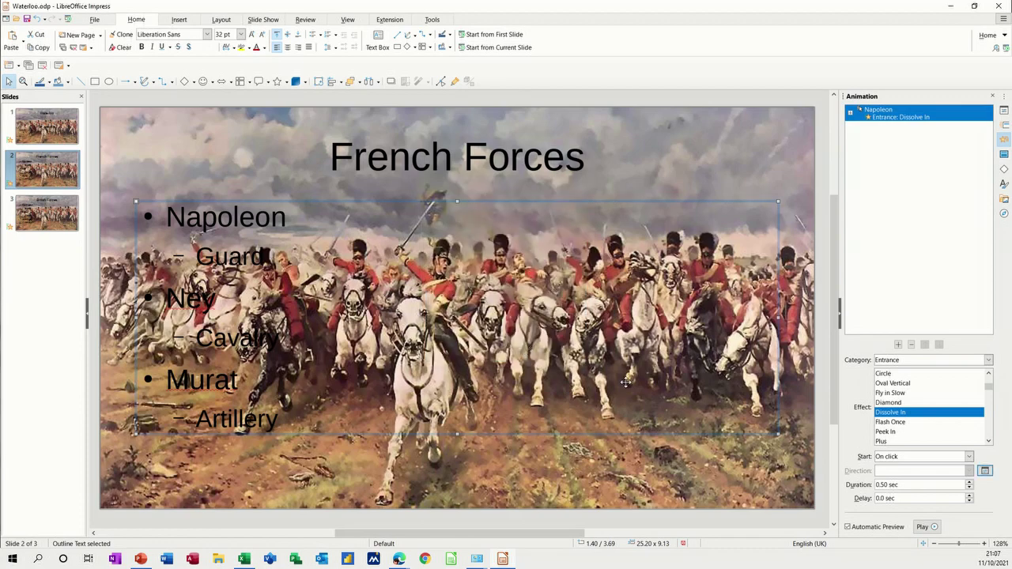
# Play the bullets' Dissolve In animation as a preview, then show the Slide Show menu
pyautogui.click(922, 528)
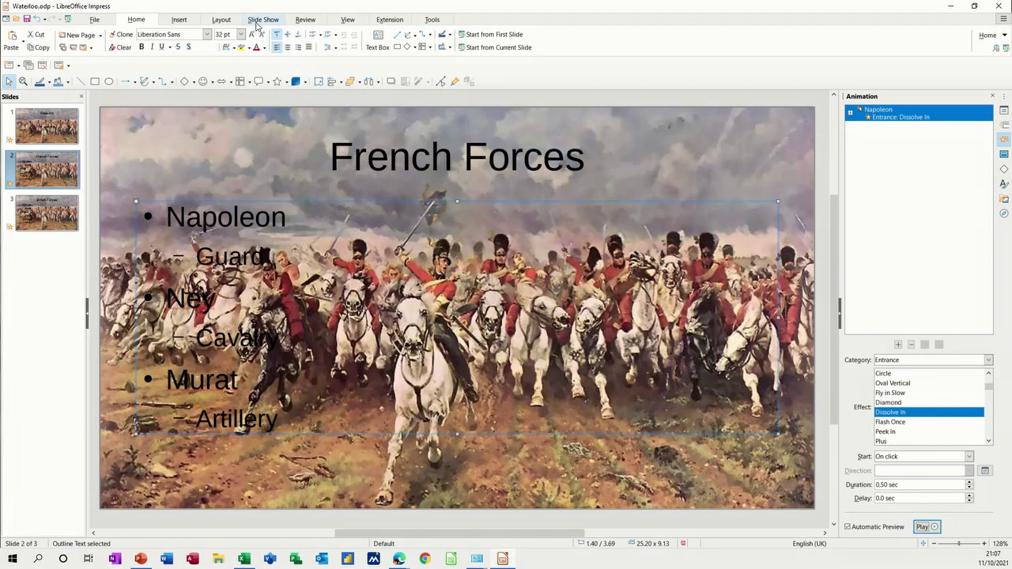
pyautogui.click(257, 23)
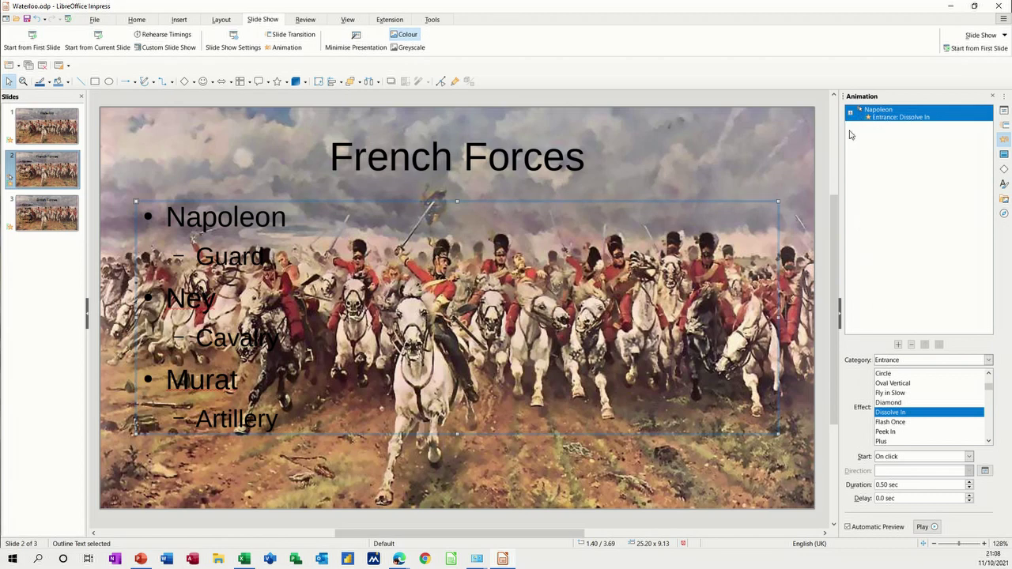
# Add a second bullet animation in the Exit category, preview it, and return to slide 1
pyautogui.click(899, 348)
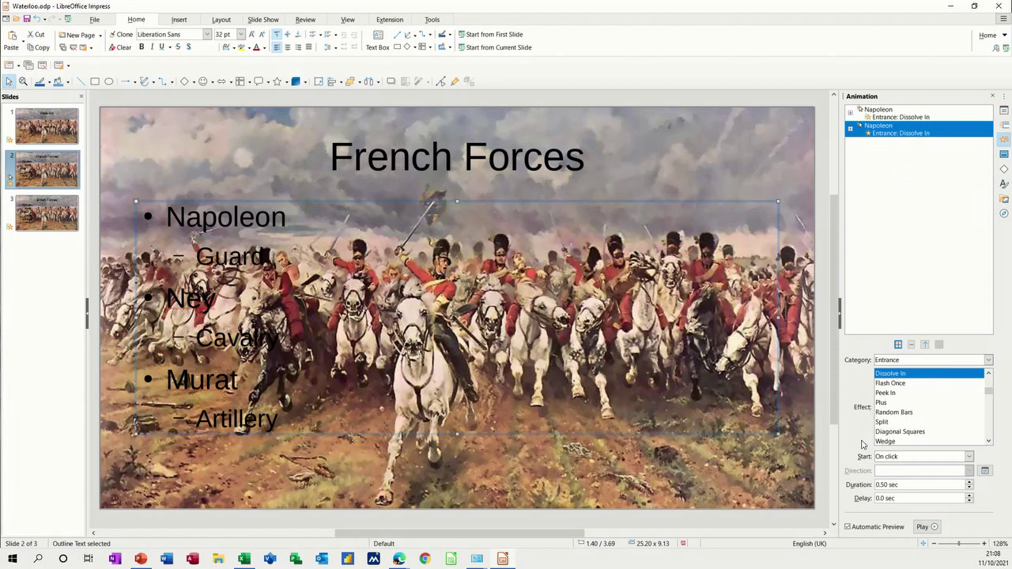
pyautogui.scroll(-1, 904, 417)
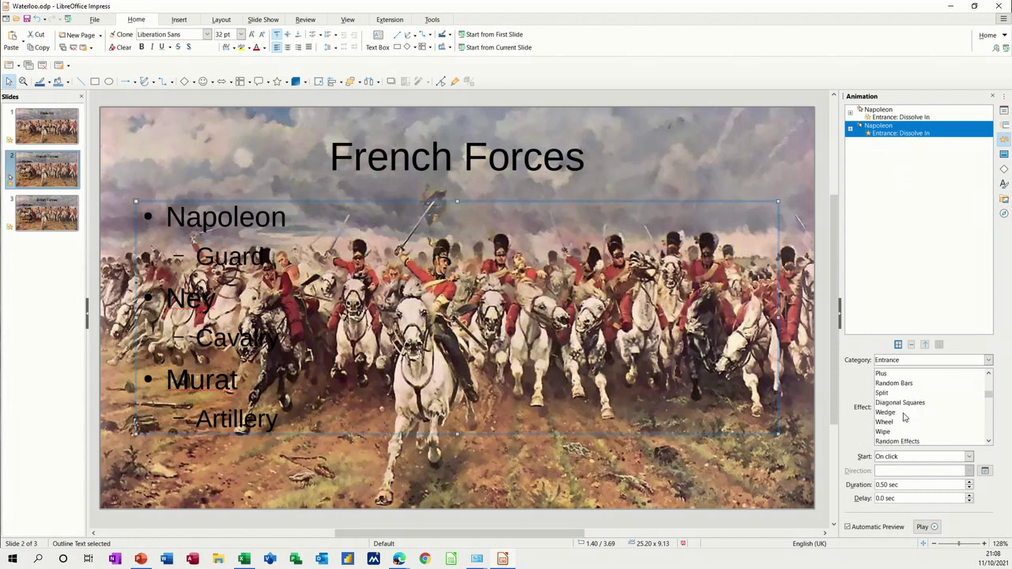
pyautogui.click(989, 360)
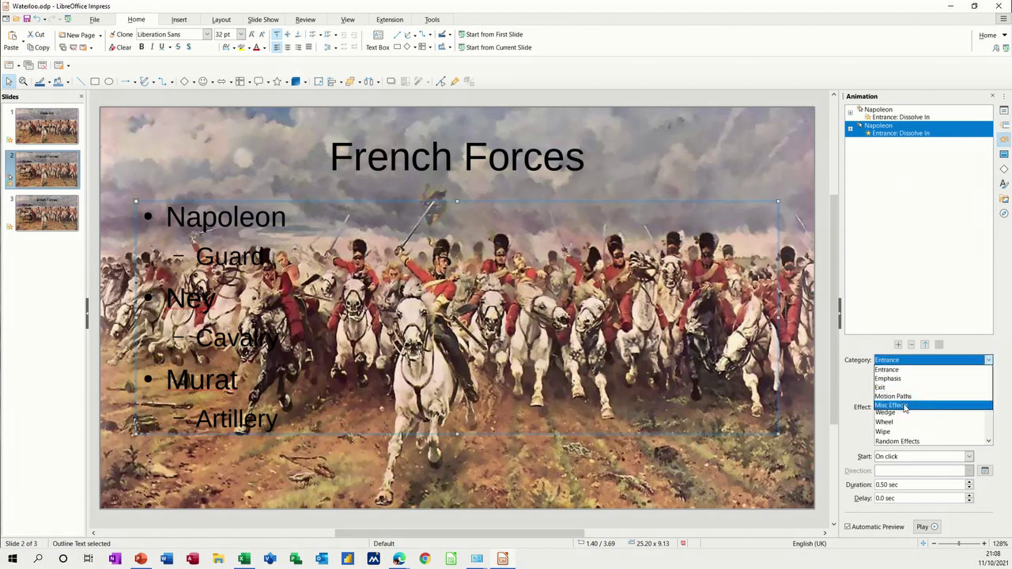
pyautogui.click(900, 387)
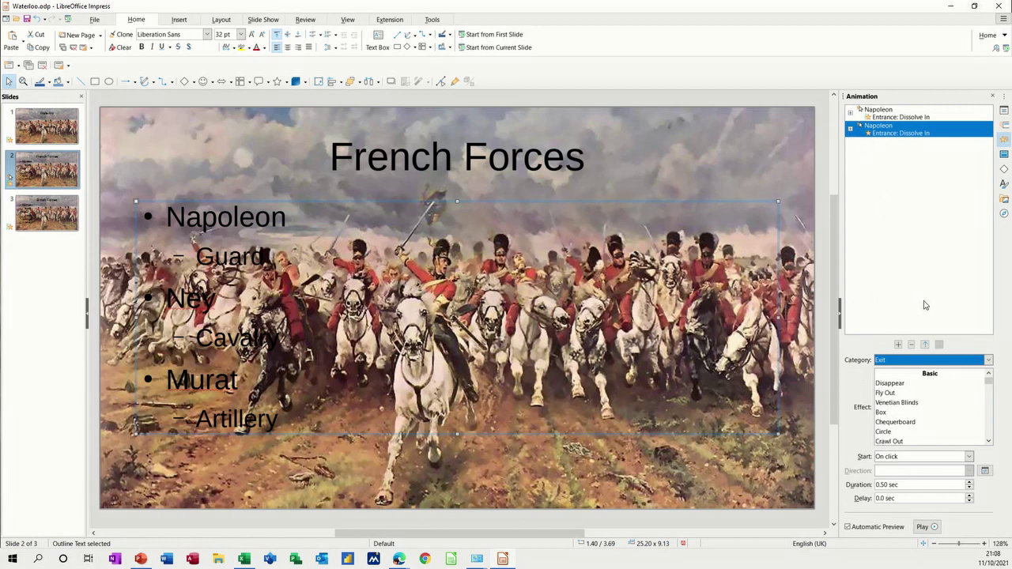
pyautogui.click(921, 527)
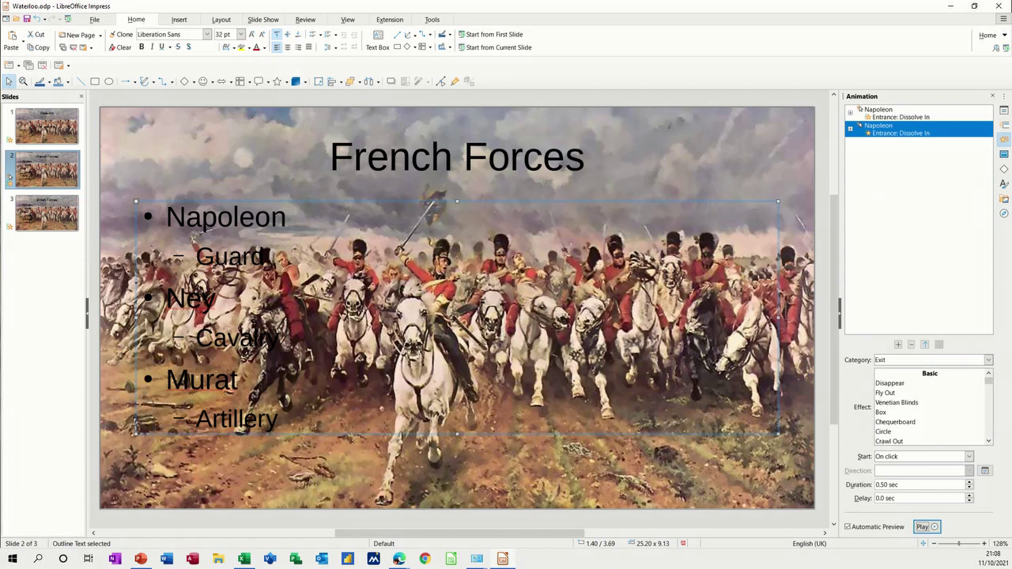
pyautogui.click(52, 131)
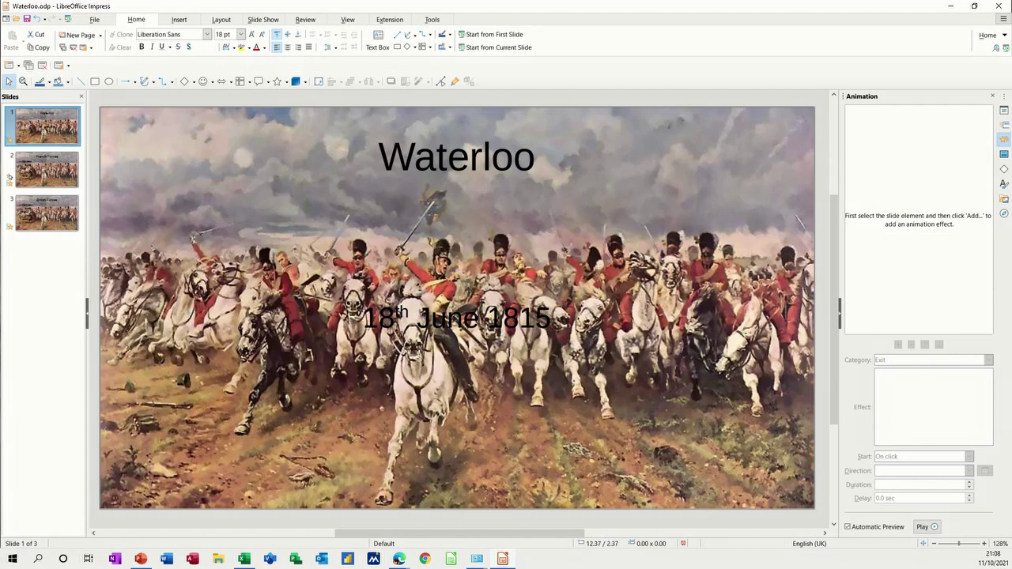
# Scroll up and down to view the Waterloo title slide in the editor
pyautogui.scroll(1, 456, 201)
pyautogui.scroll(-2, 444, 225)
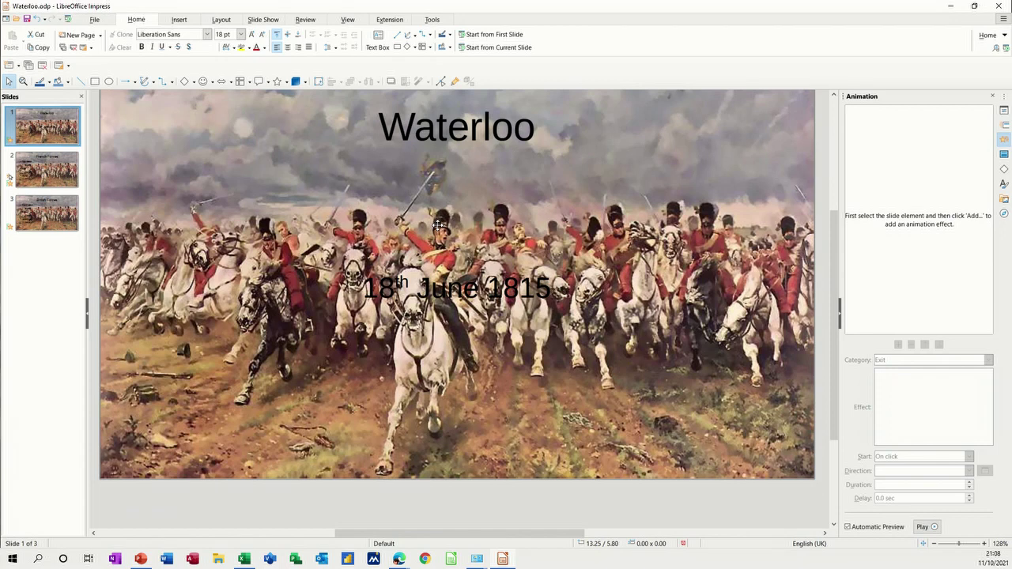